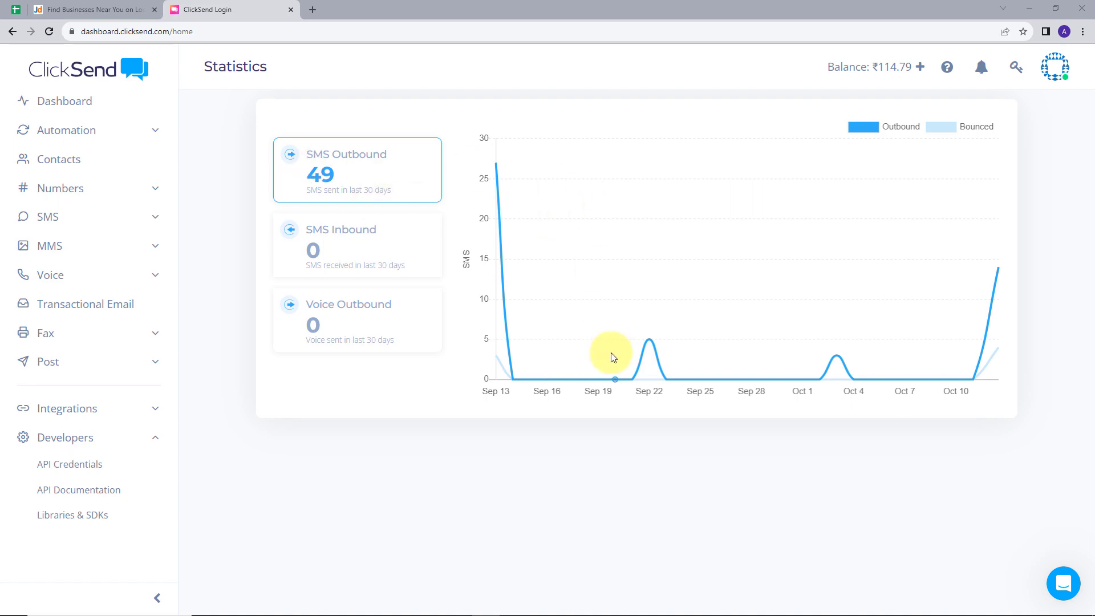
- Switch to the Justdial tab and look over its Mumbai home page
click(99, 9)
scroll(695, 265, down, 15)
scroll(710, 368, up, 15)
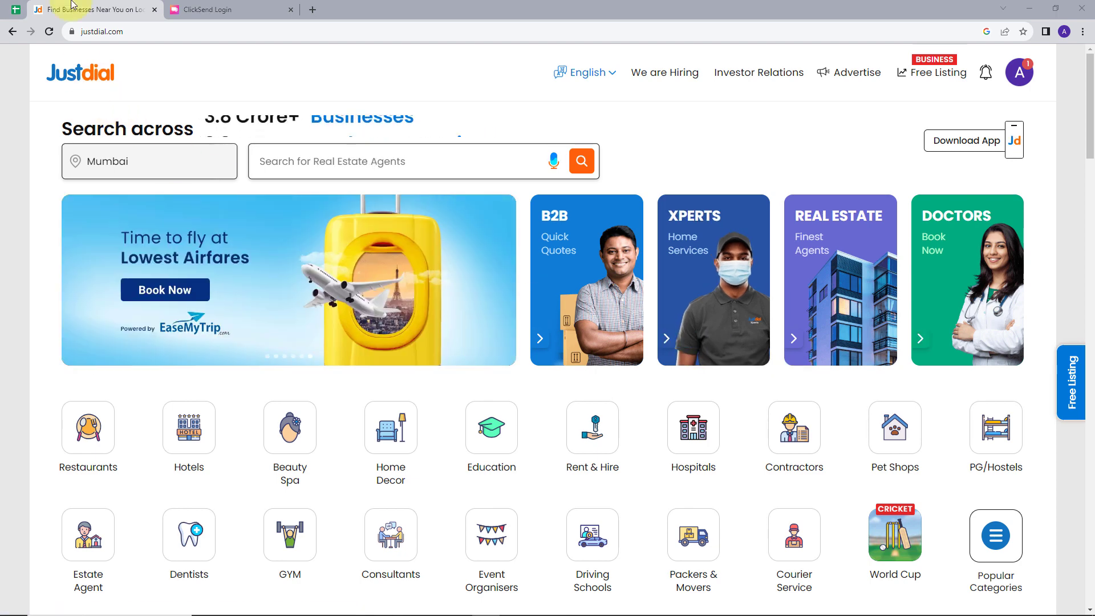
- Flip between the tabs and end on the ClickSend dashboard showing 49 outbound SMS
click(231, 14)
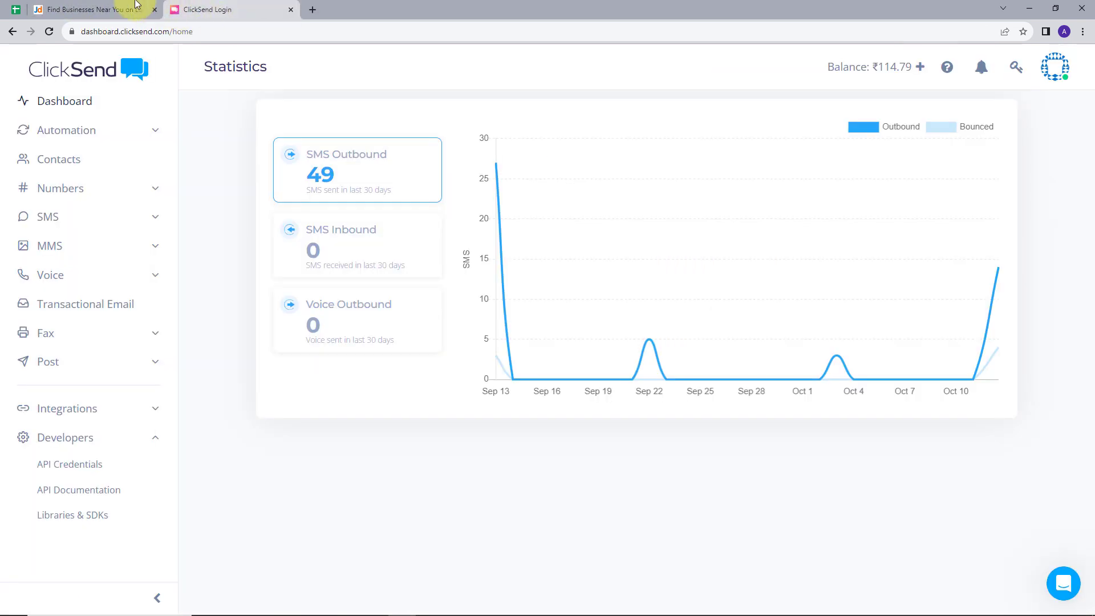
click(103, 9)
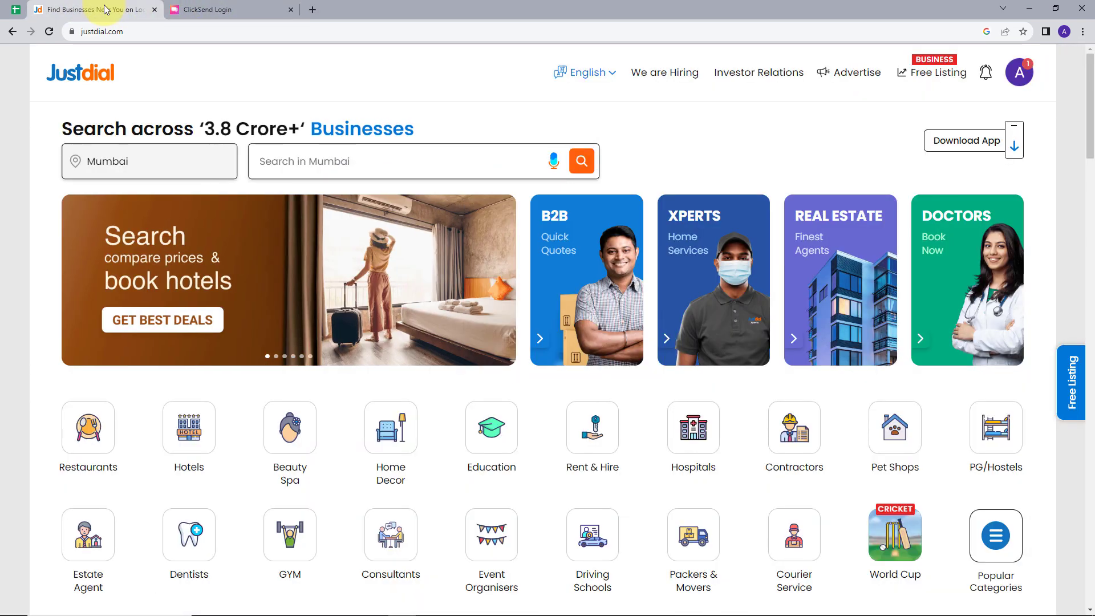
click(234, 9)
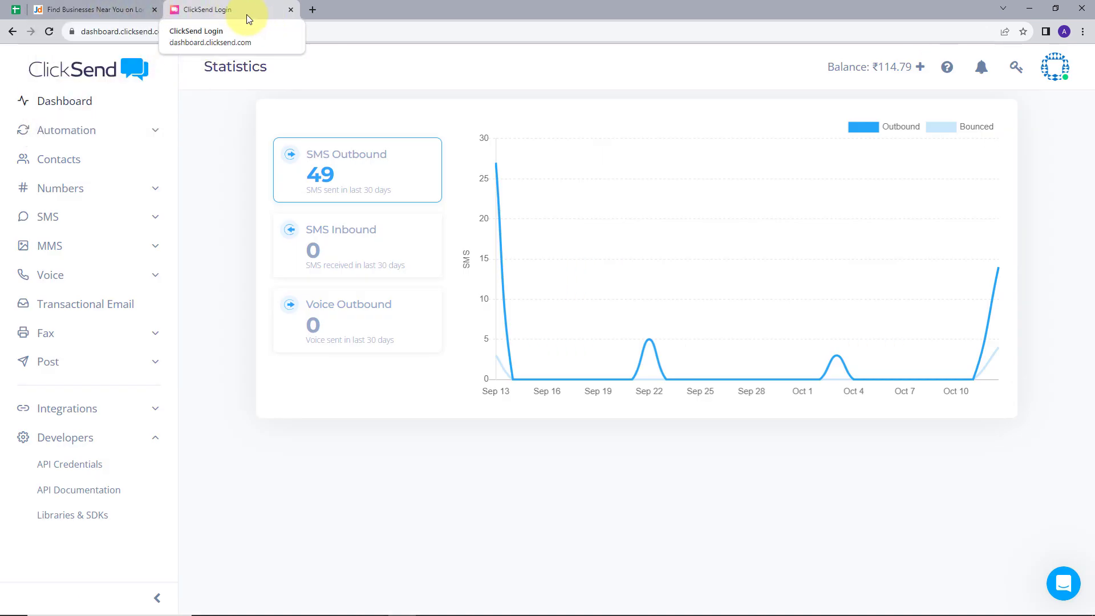
- Load pabbly.com in a new browser tab
click(311, 10)
text(pabbly.com)
key(Return)
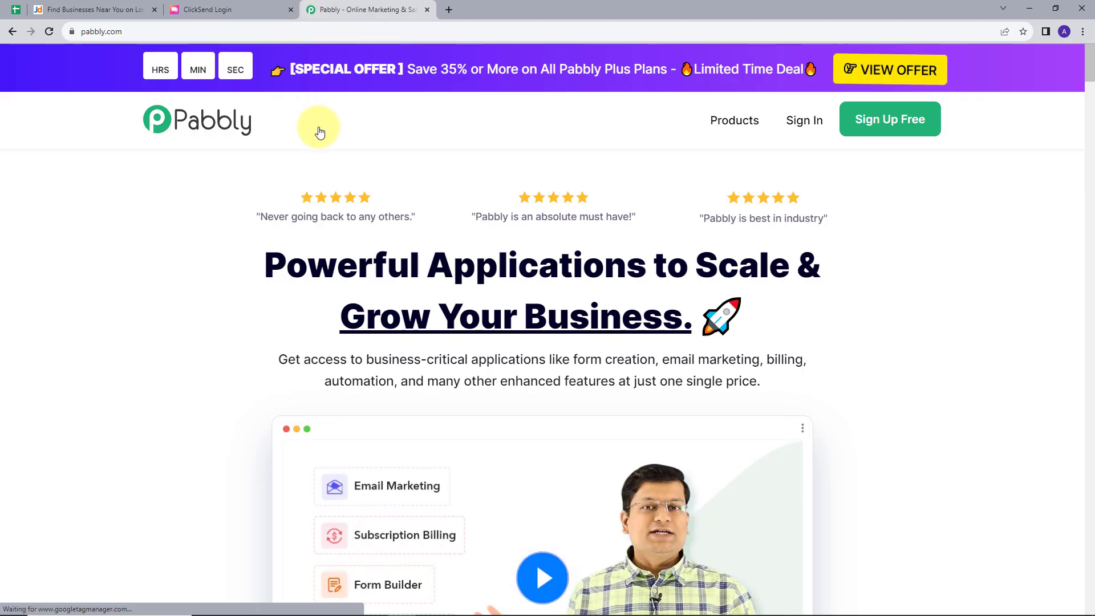
scroll(335, 166, down, 5)
scroll(386, 245, up, 5)
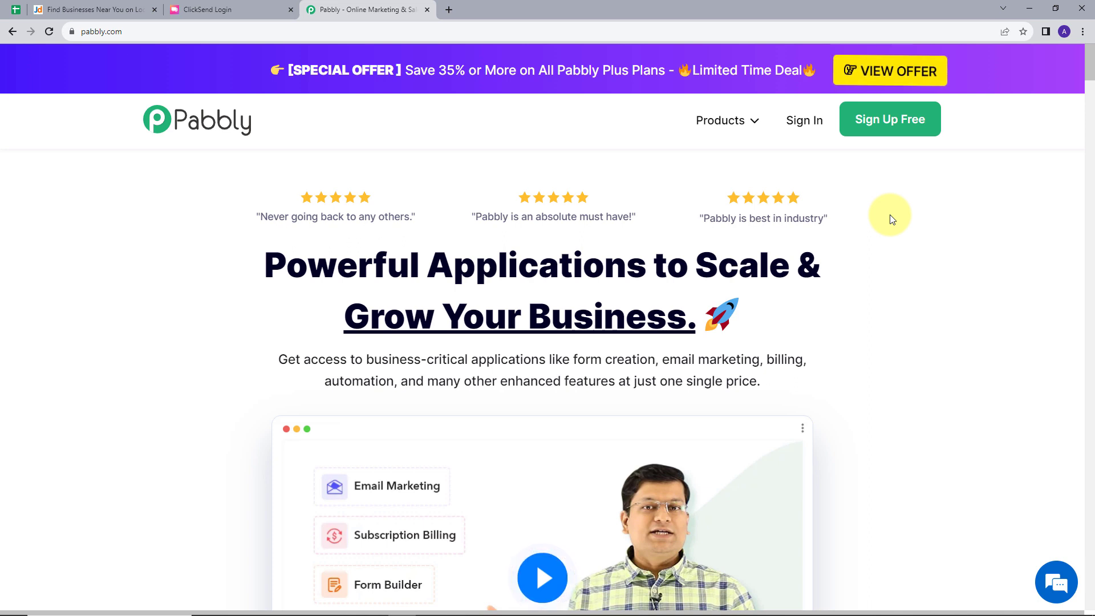
- Sign in to the Pabbly account to reach the All Apps page
click(813, 122)
scroll(296, 193, down, 5)
scroll(296, 194, up, 5)
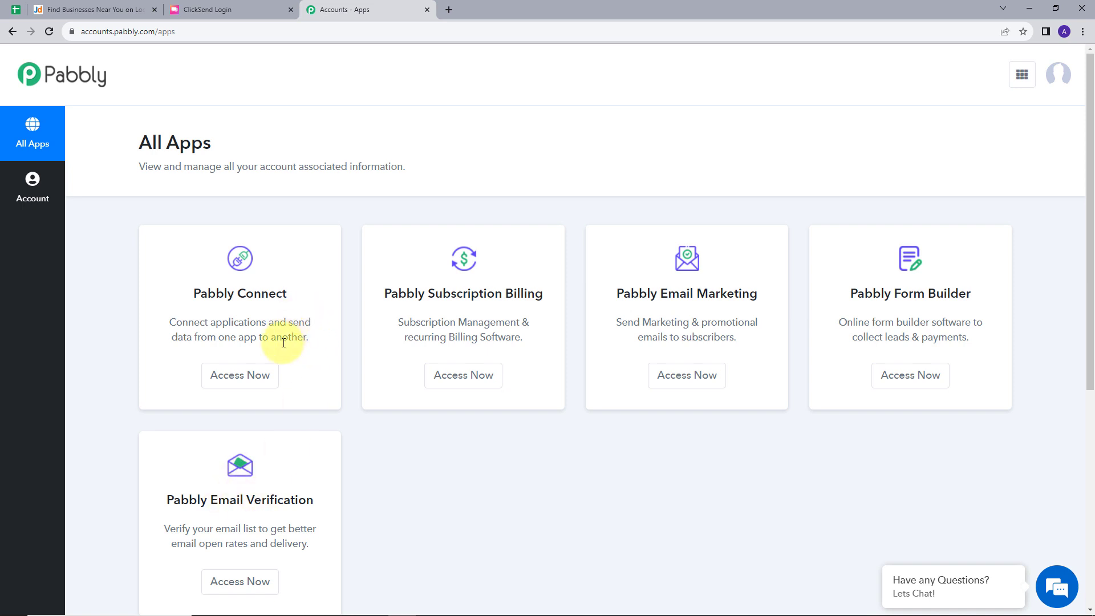
- Launch Pabbly Connect and review its dashboard task counts and Home workflows
click(243, 382)
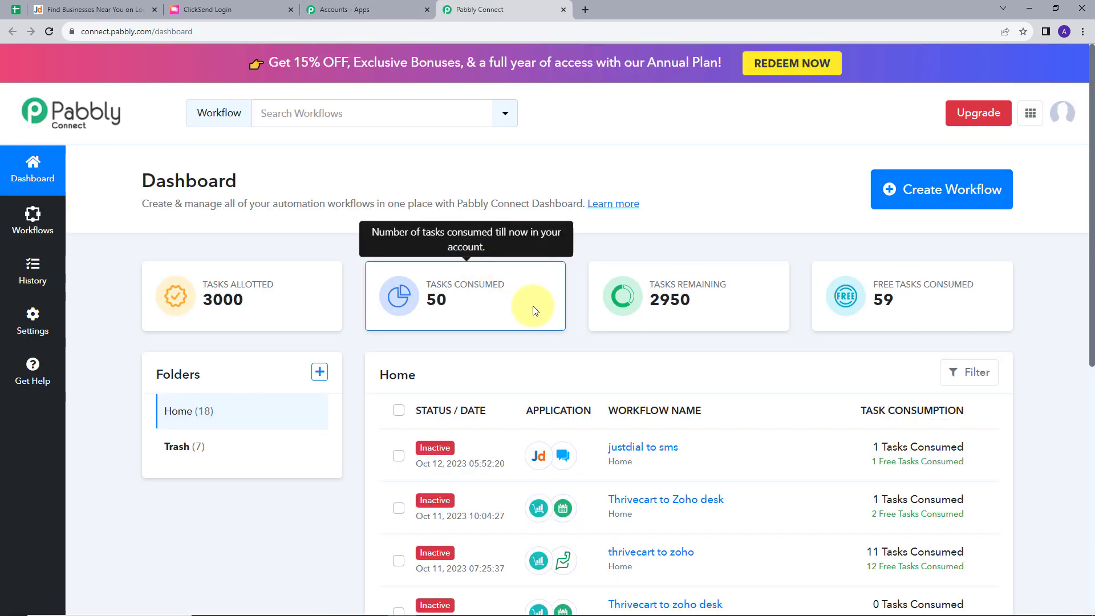
scroll(528, 302, down, 4)
scroll(532, 310, down, 3)
scroll(513, 297, up, 8)
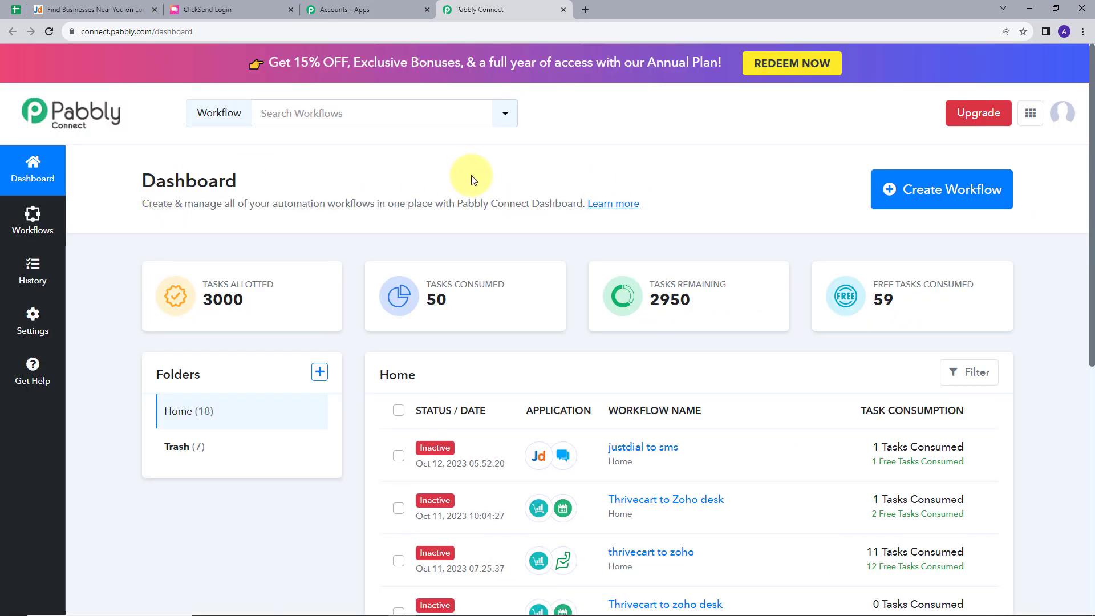
scroll(492, 283, down, 4)
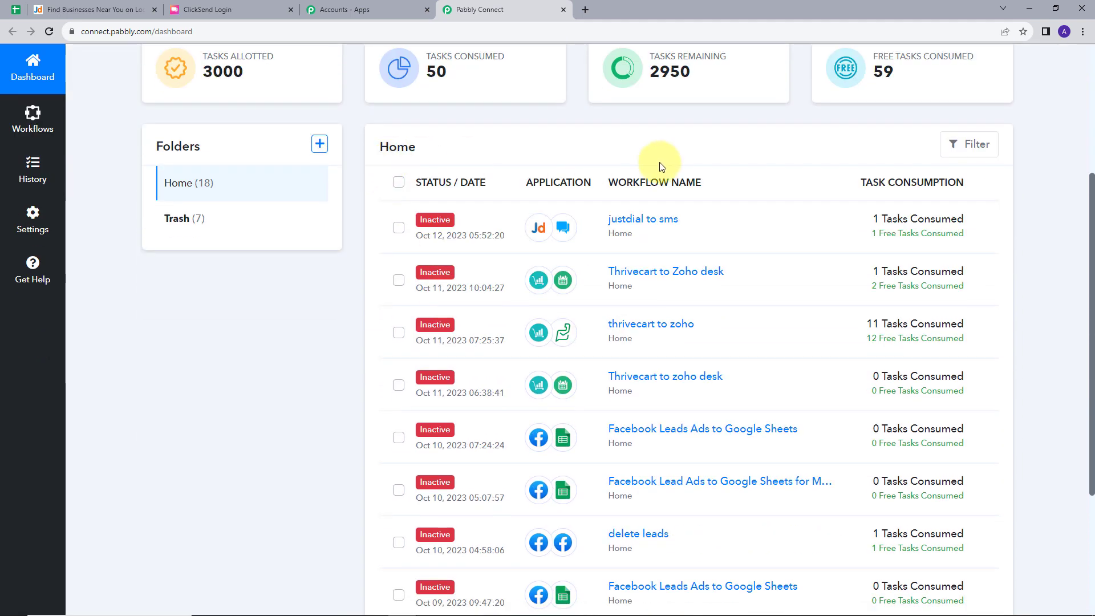
scroll(804, 308, down, 1)
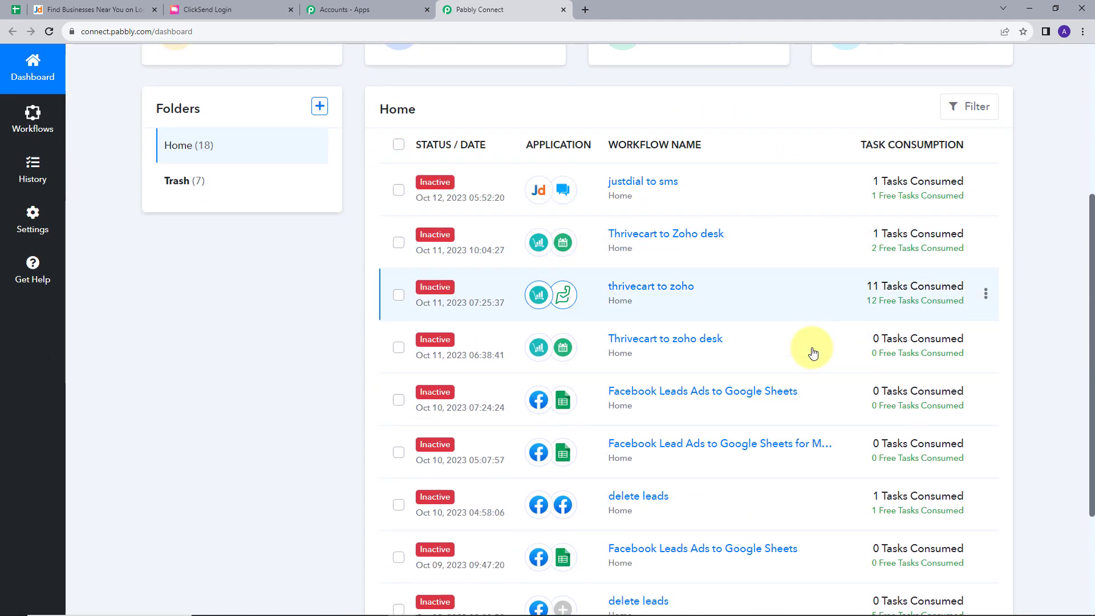
scroll(281, 360, up, 5)
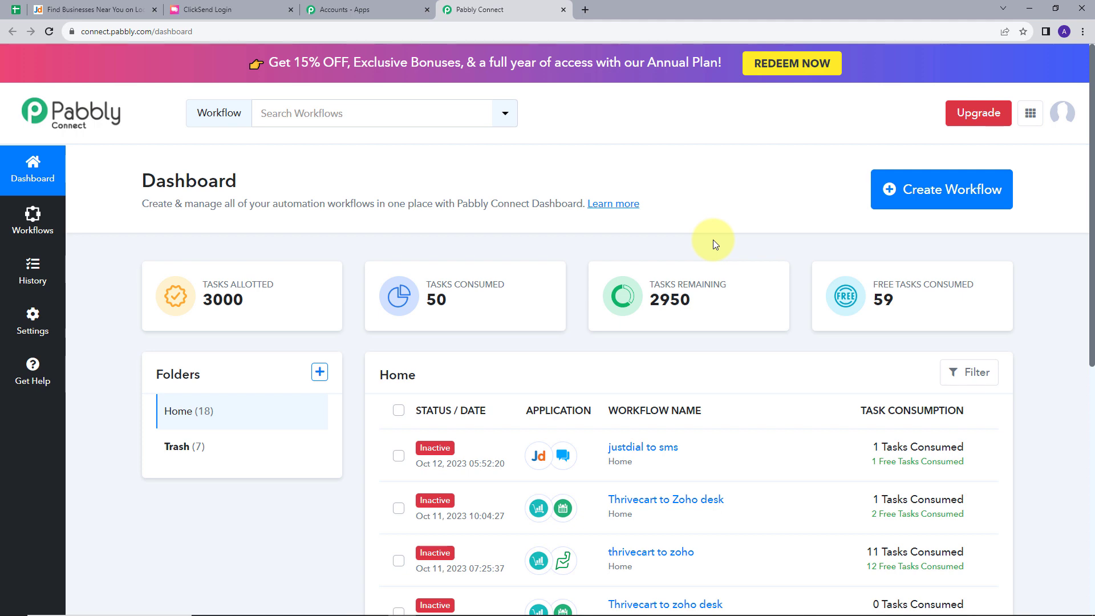
- Create a workflow named 'JustDial and Clicksend Integration' in the Home folder
click(937, 204)
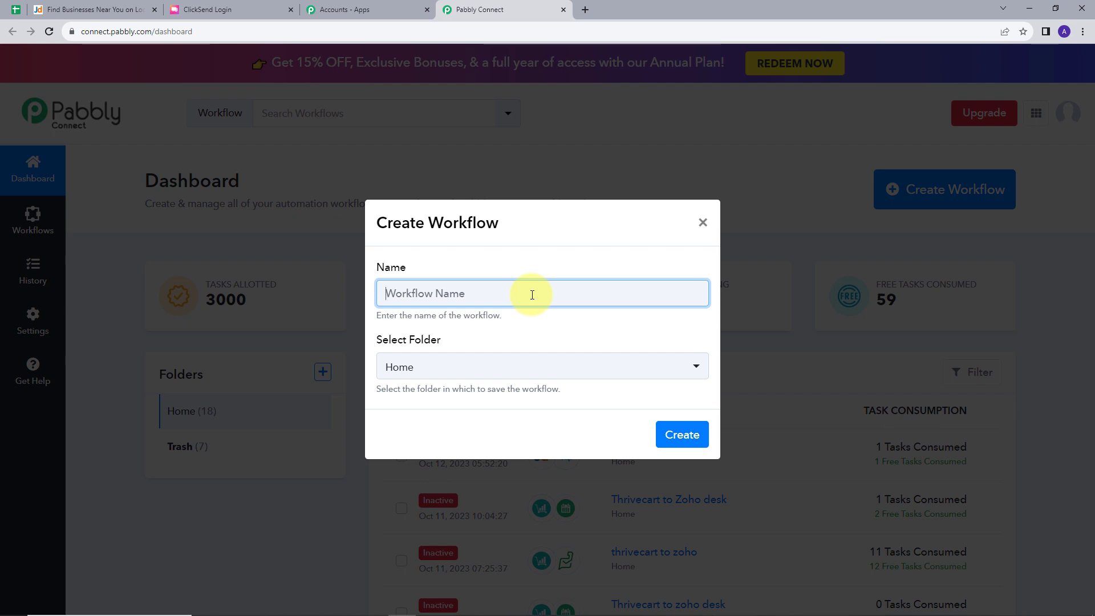
text(JustDial and Clicksend Integration)
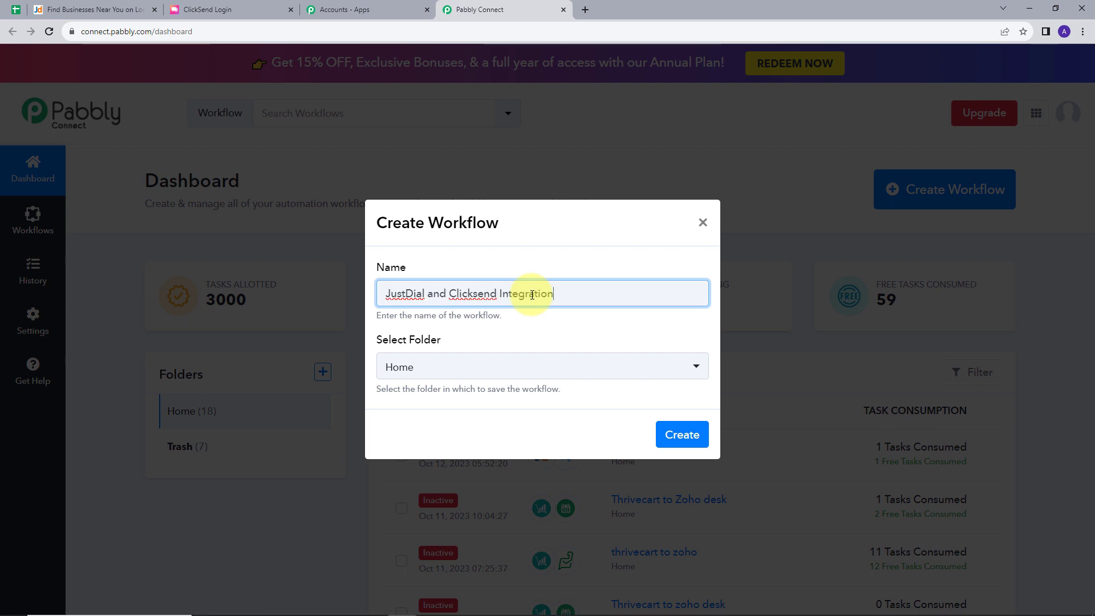
click(527, 339)
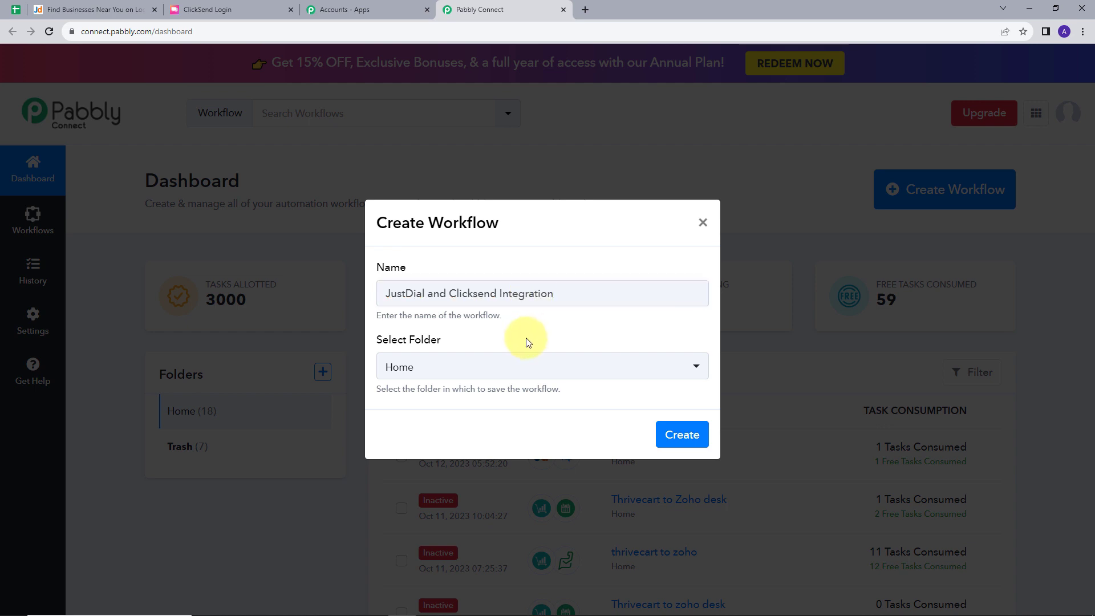
click(665, 367)
click(435, 435)
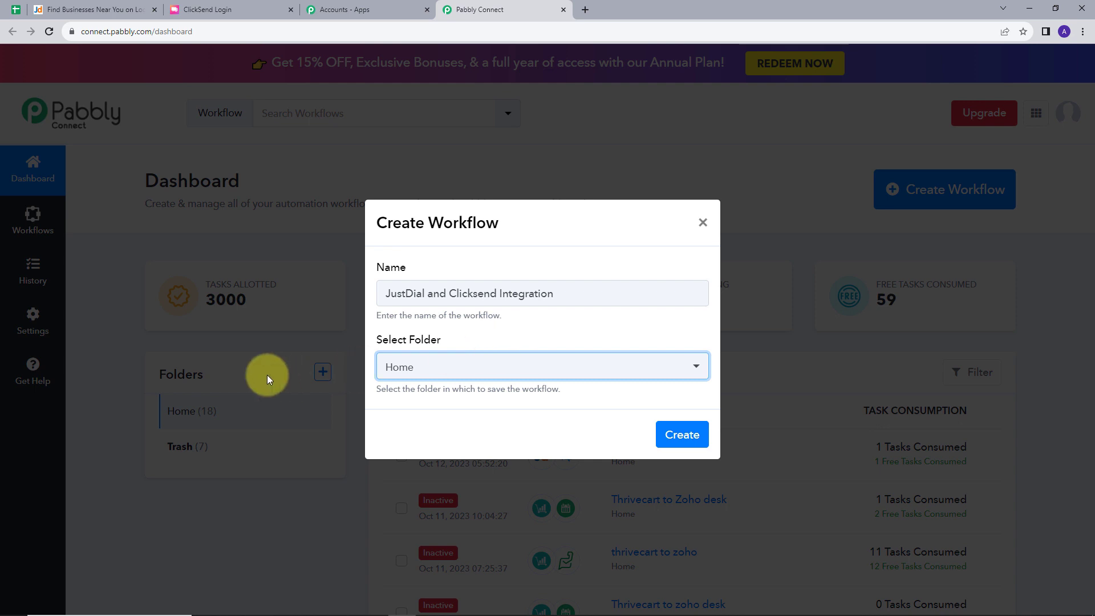
click(519, 369)
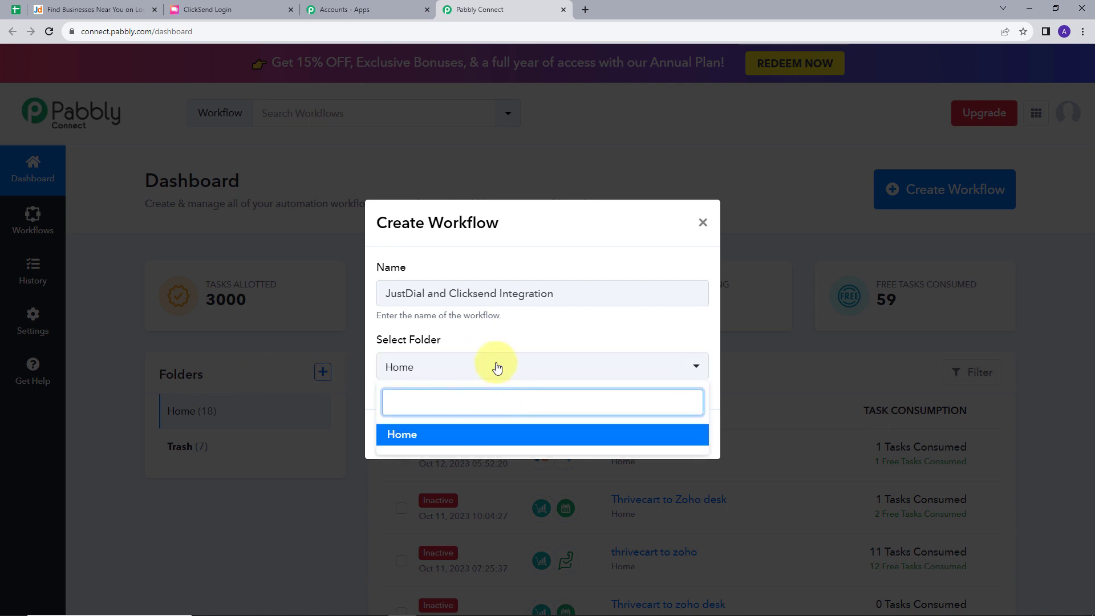
click(505, 435)
click(676, 433)
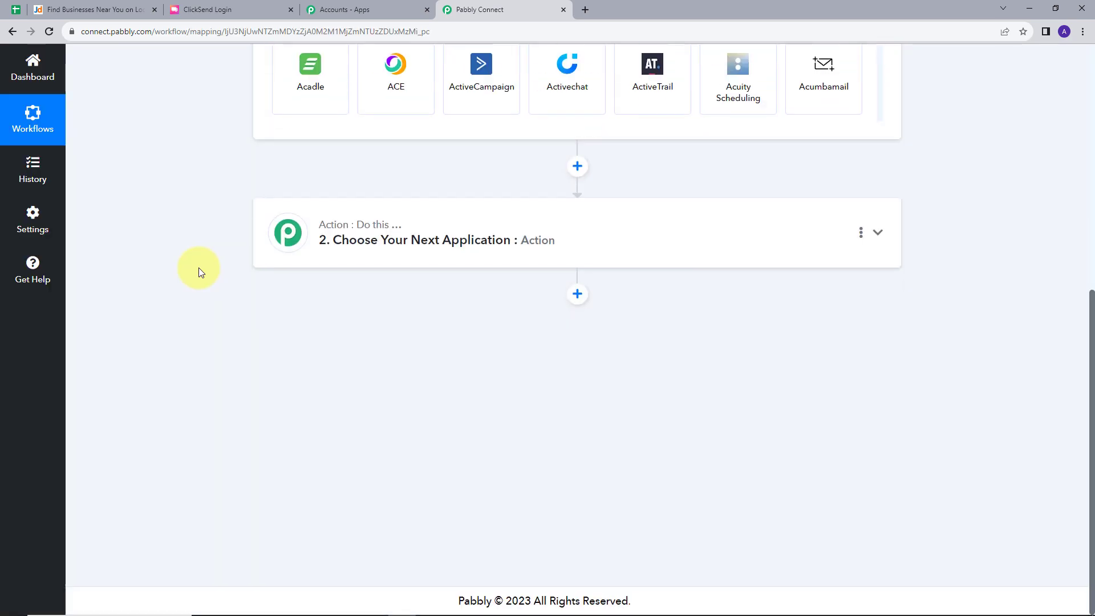
- Set the trigger app to Justdial with the New Leads trigger event
scroll(245, 194, down, 1)
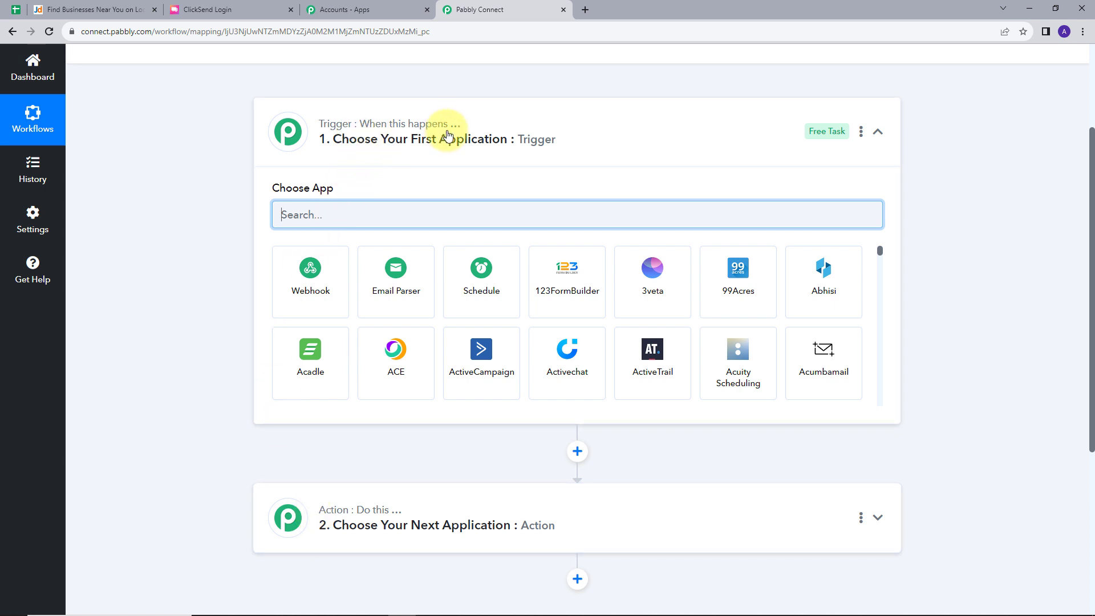
mouse_move(347, 512)
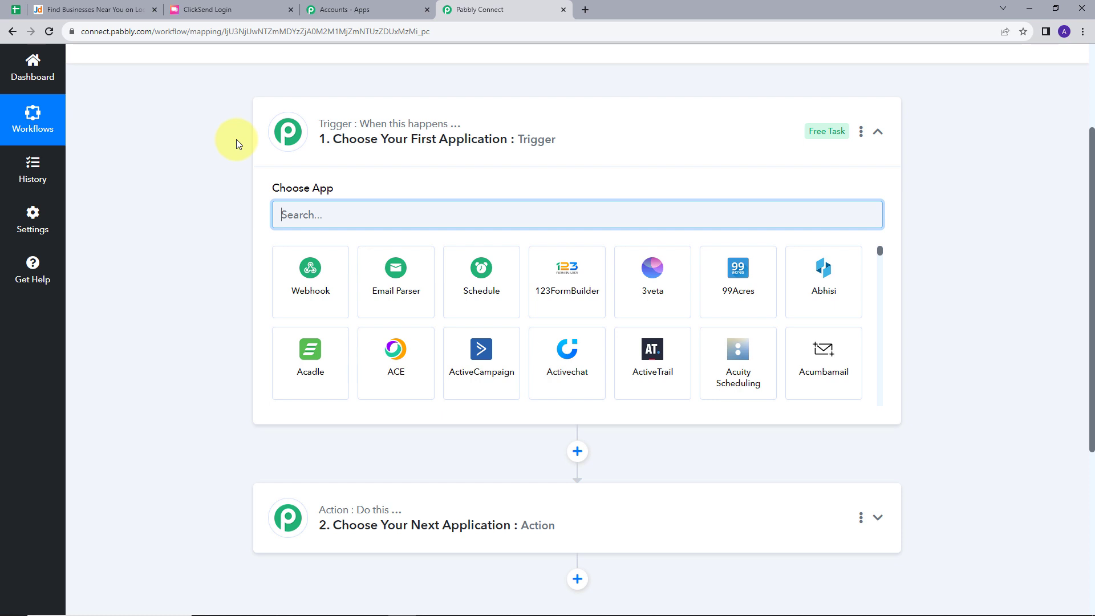
scroll(257, 408, down, 2)
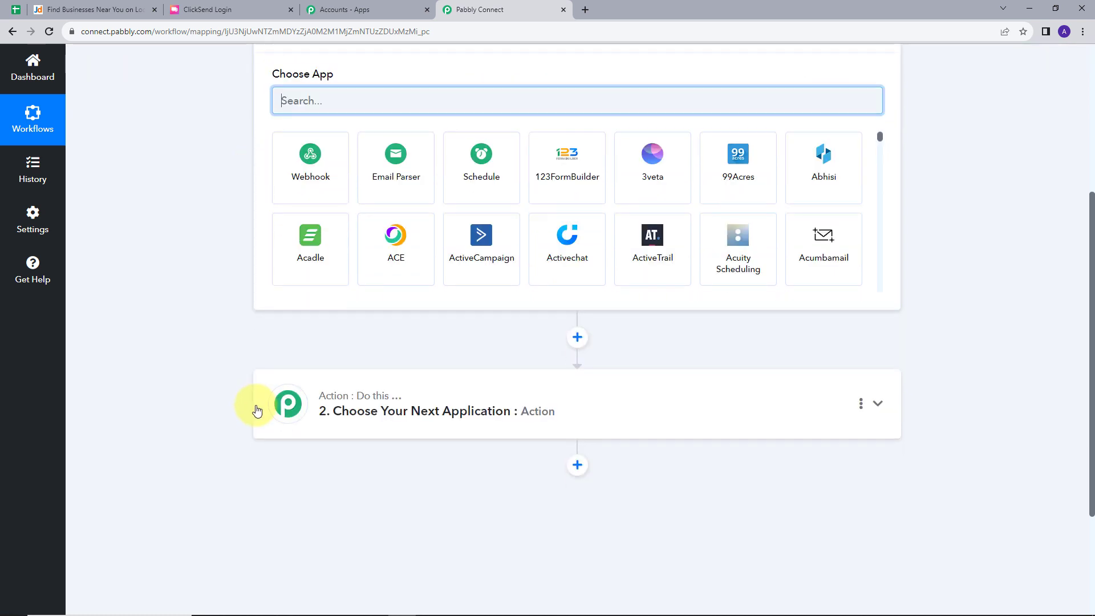
scroll(239, 260, up, 3)
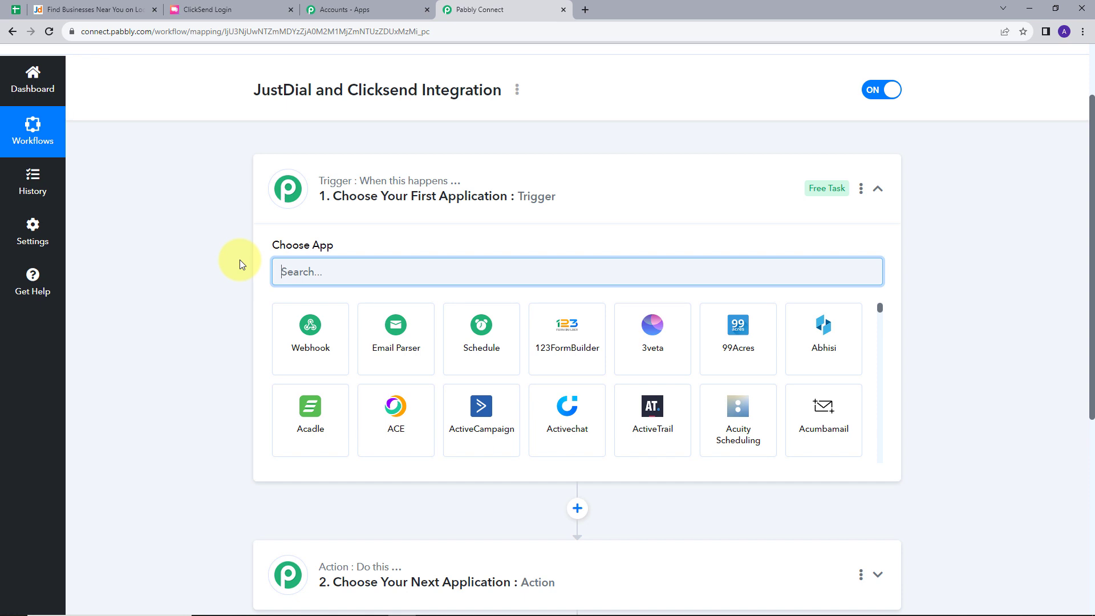
text(just)
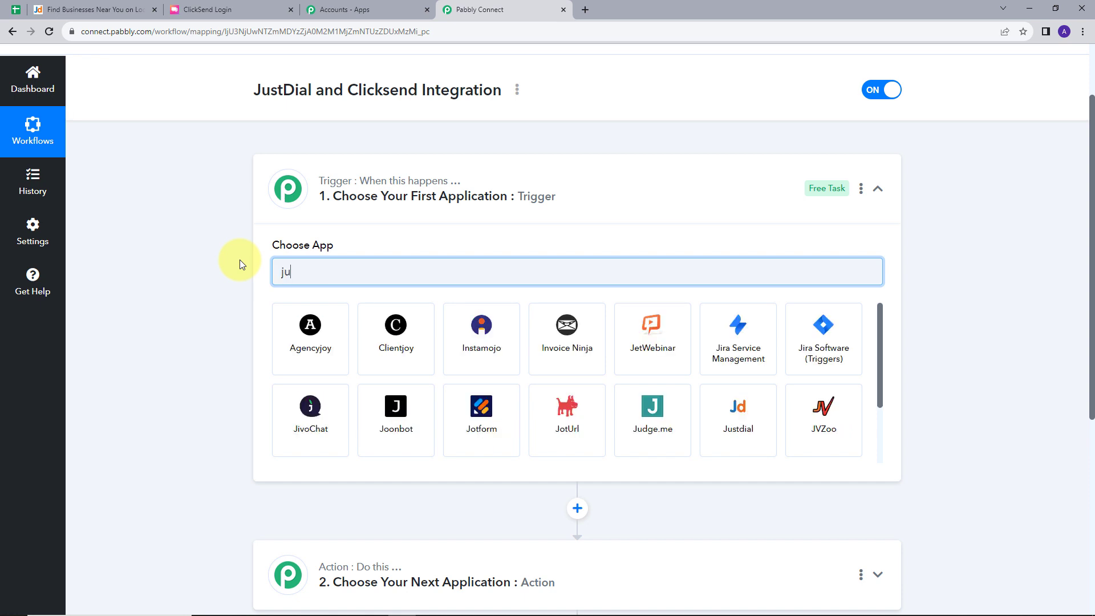
click(310, 335)
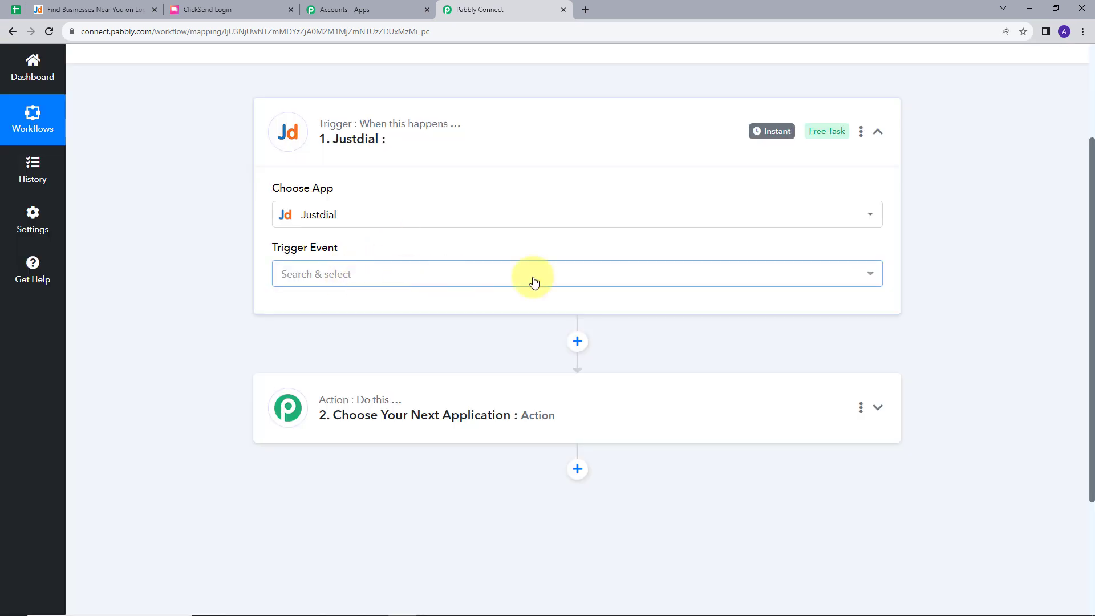
click(695, 283)
click(325, 349)
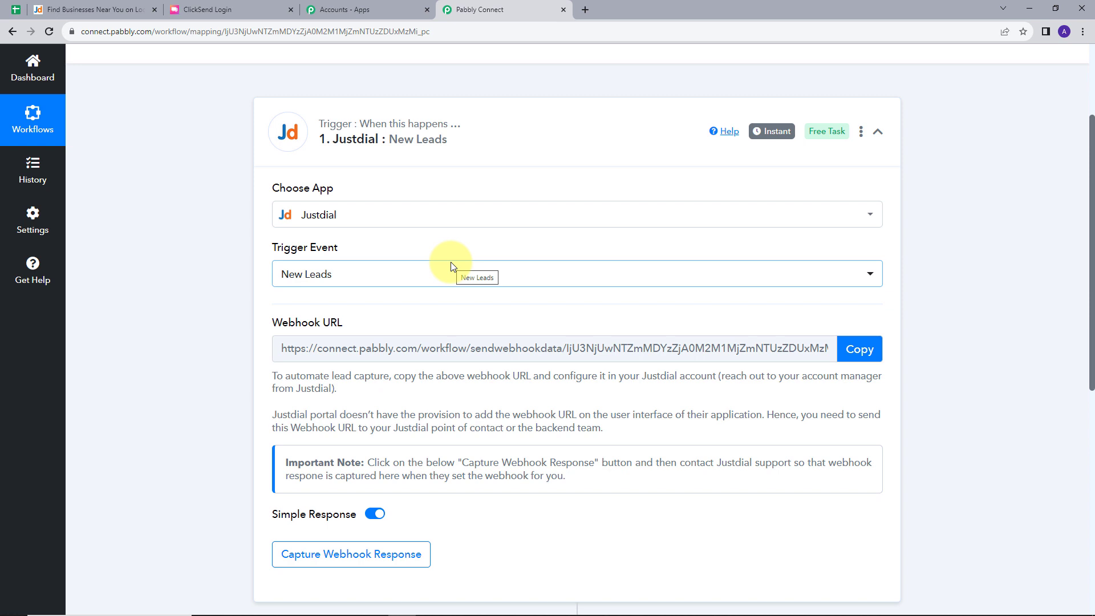
- Read through the Justdial trigger's webhook setup instructions, highlighting them
scroll(450, 262, down, 1)
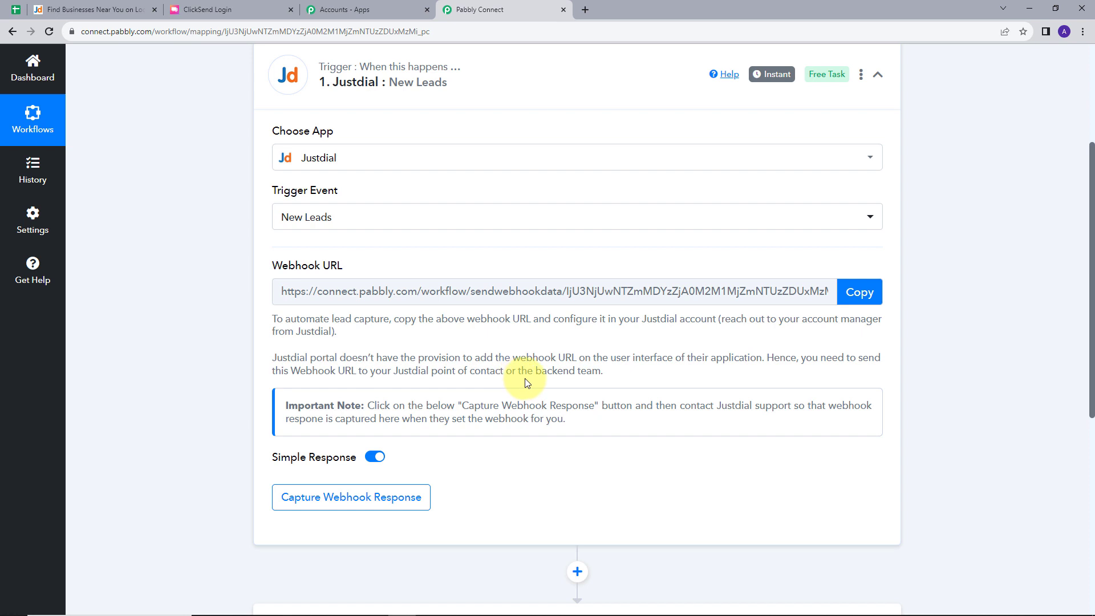
scroll(620, 323, down, 1)
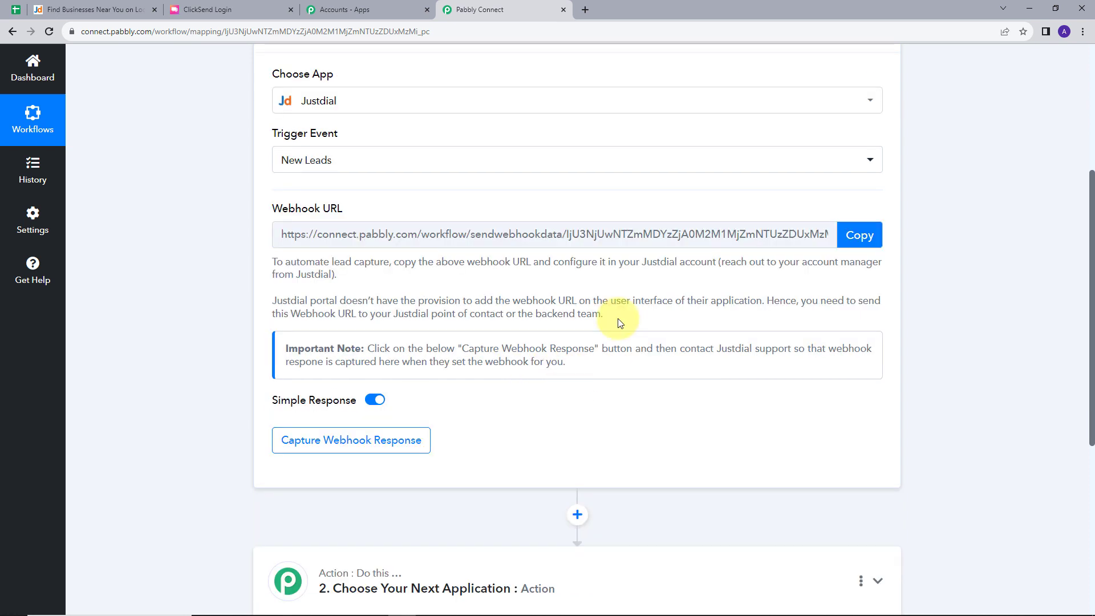
drag(272, 262, 568, 364)
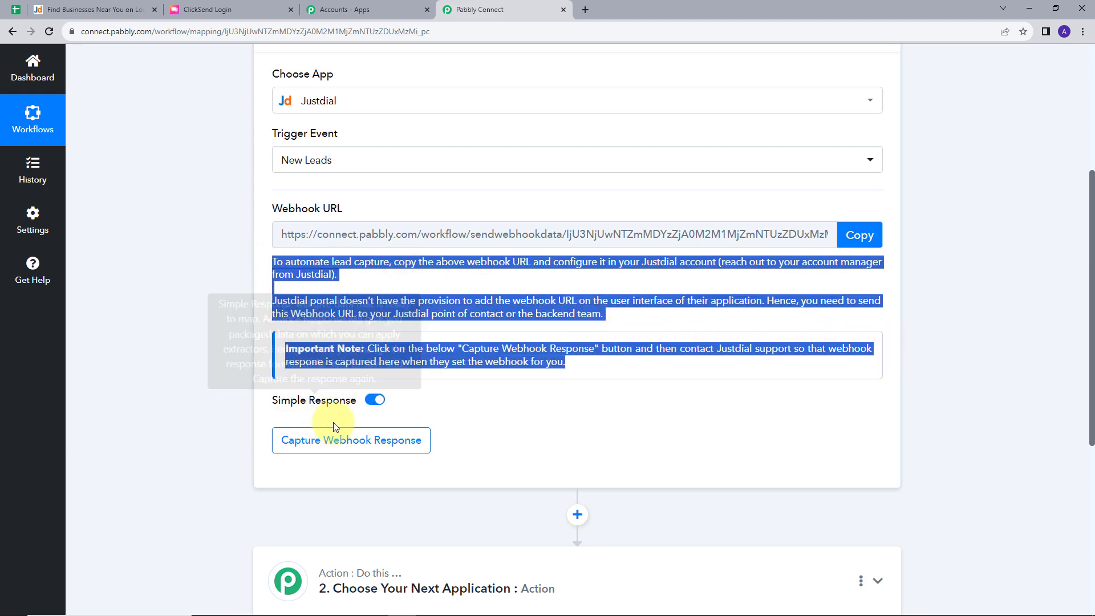
scroll(581, 389, up, 3)
scroll(508, 393, down, 2)
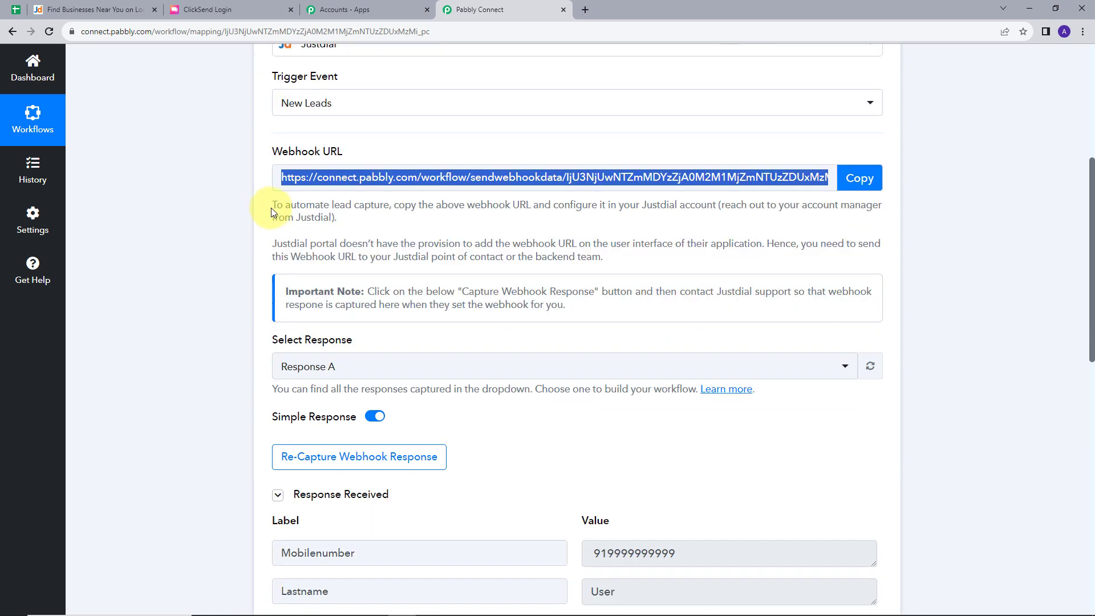
scroll(522, 276, down, 4)
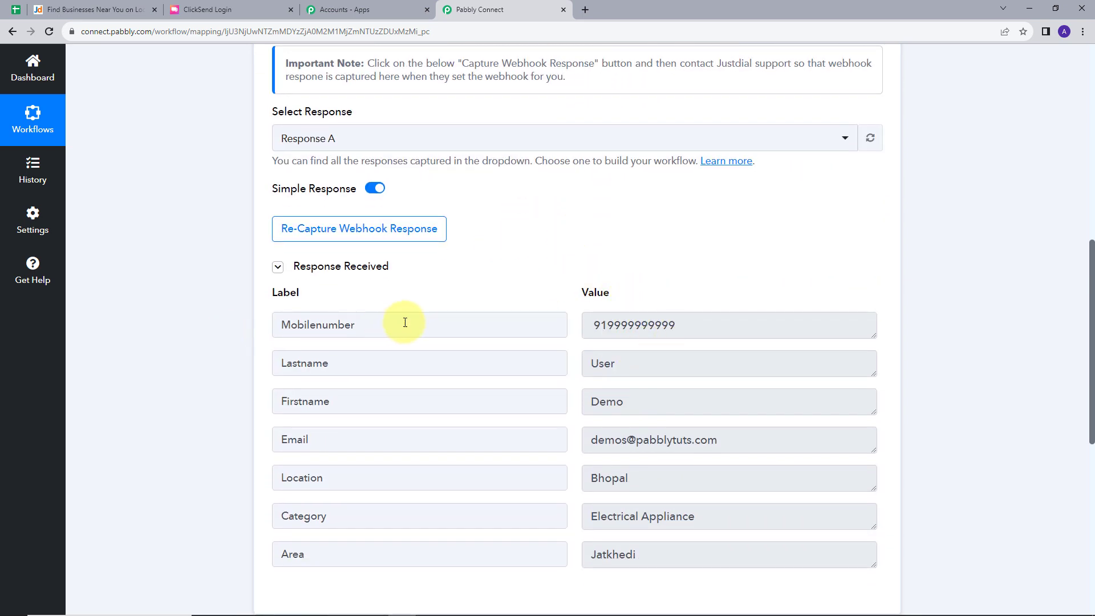
drag(591, 324, 711, 336)
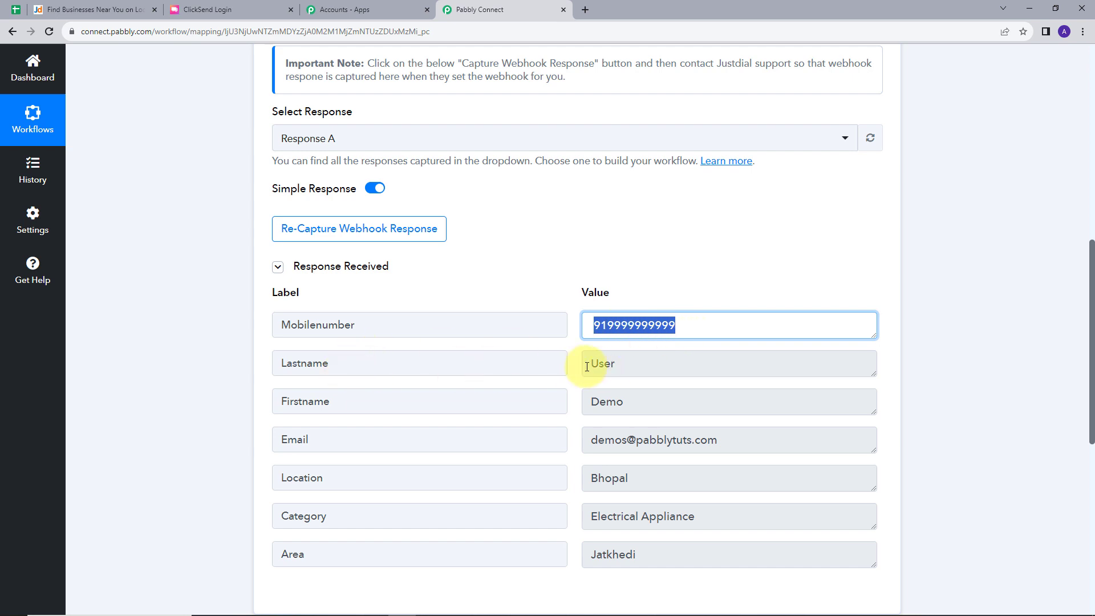
drag(588, 367, 643, 368)
drag(597, 402, 631, 401)
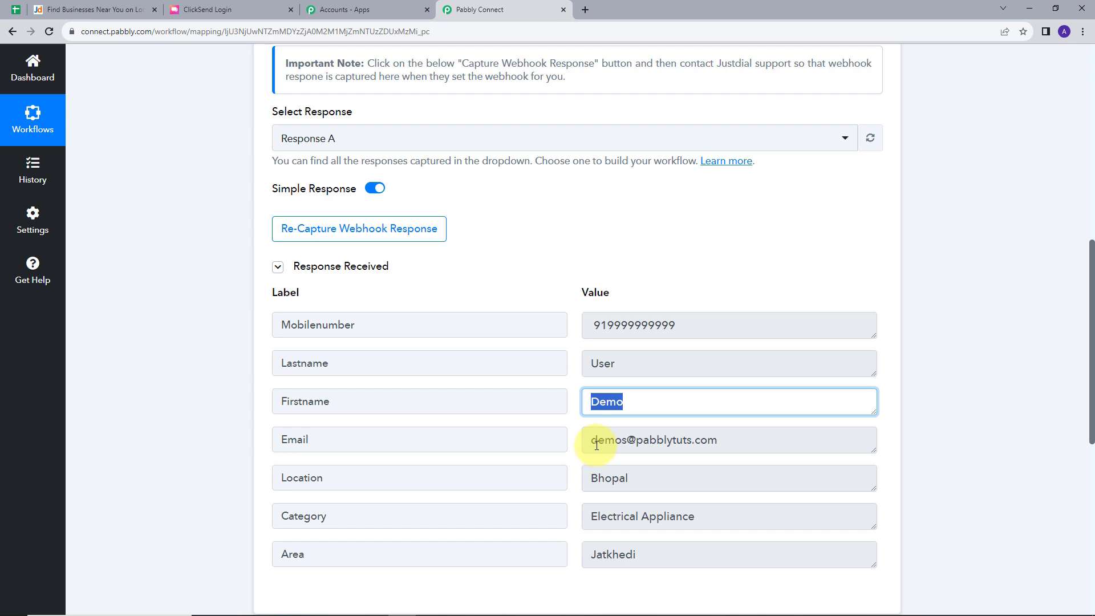
drag(597, 445, 787, 442)
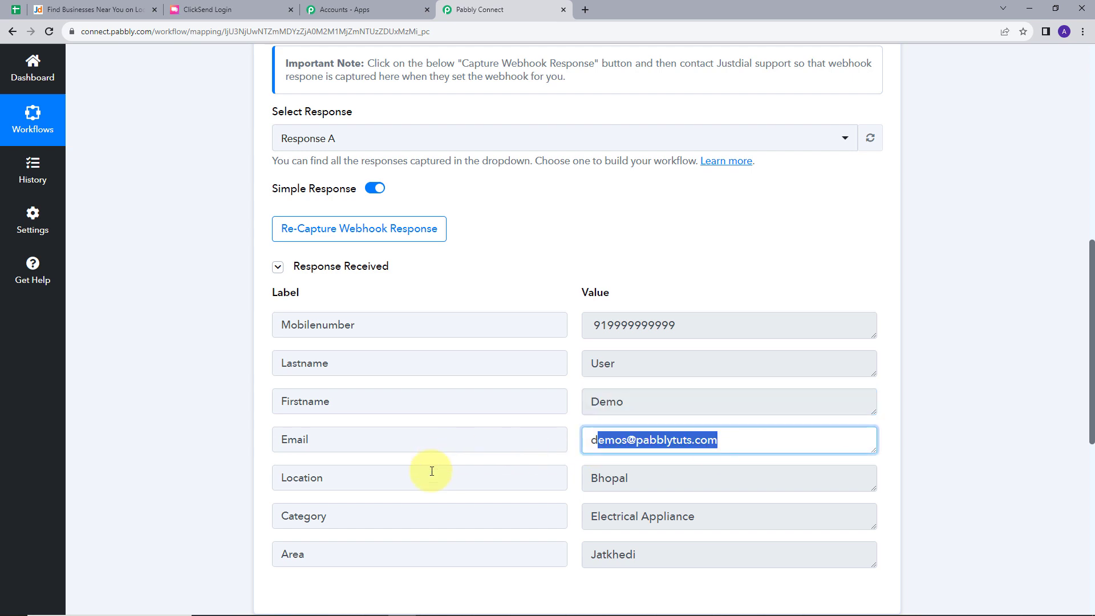
scroll(450, 470, down, 1)
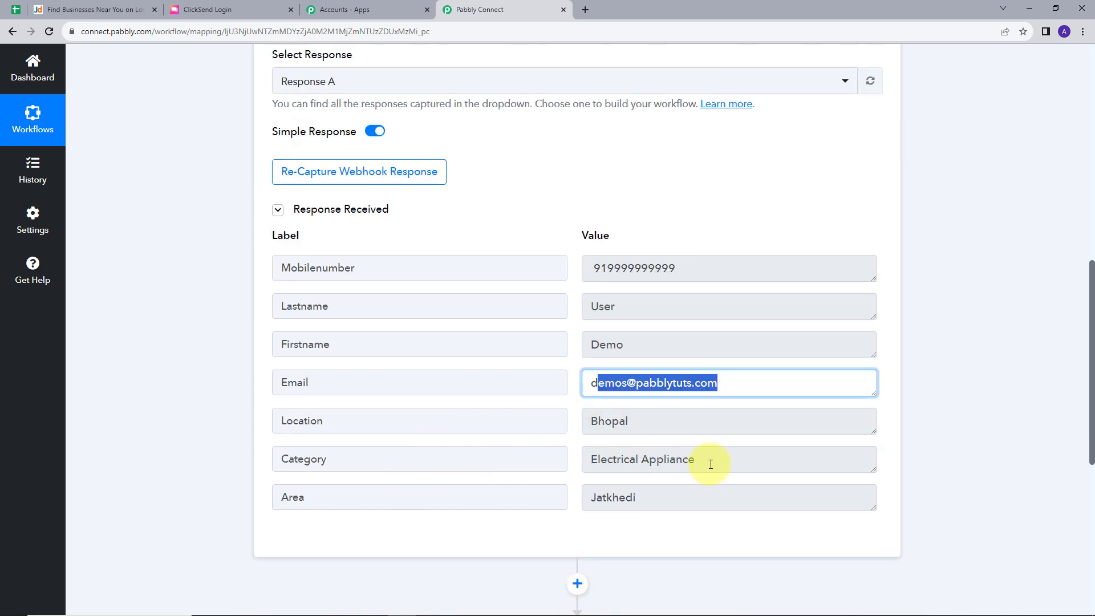
scroll(624, 496, down, 2)
drag(591, 384, 662, 391)
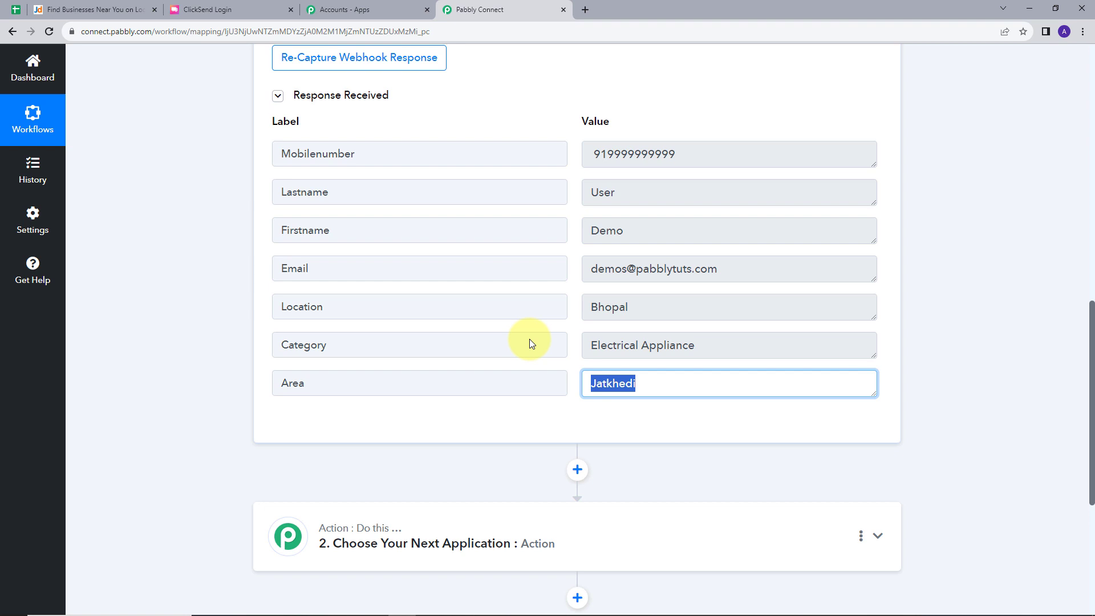
scroll(567, 398, down, 3)
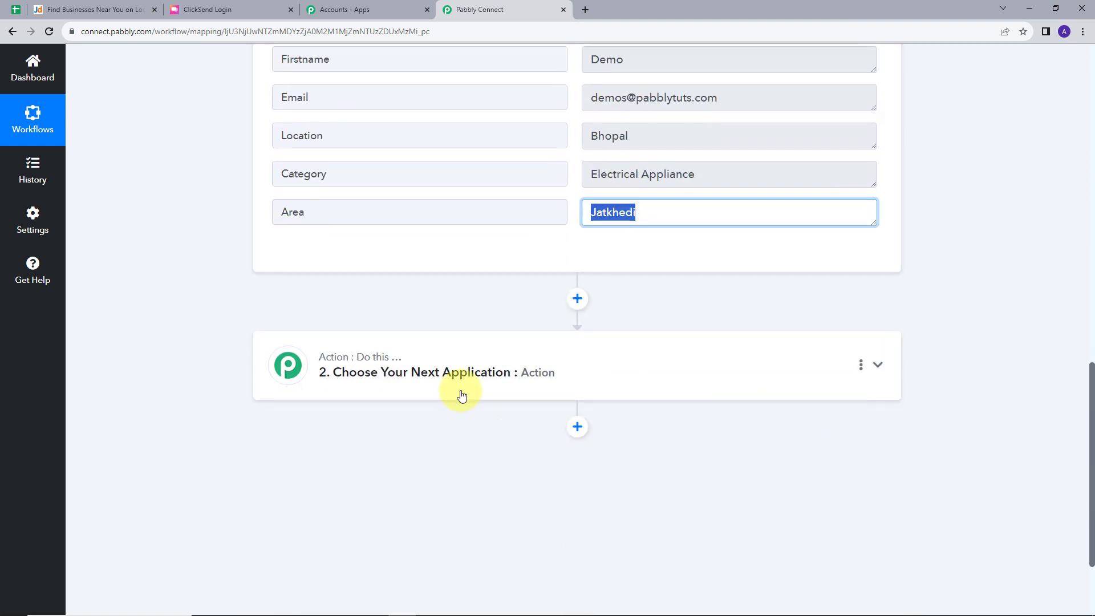
- Set the action step to ClickSend with the Send SMS action event
click(878, 365)
scroll(423, 335, down, 2)
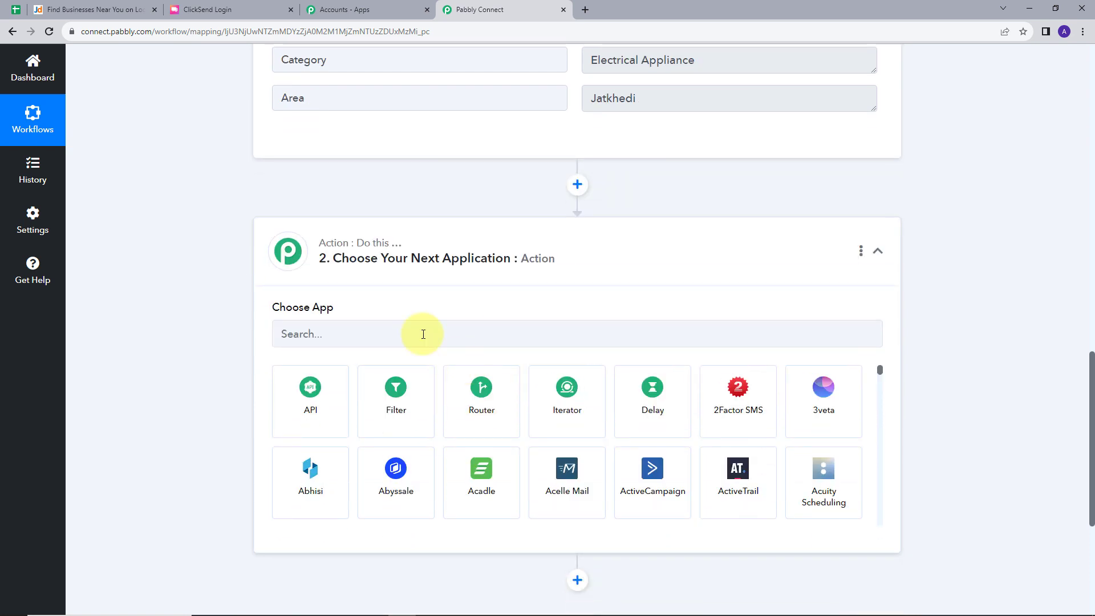
click(423, 335)
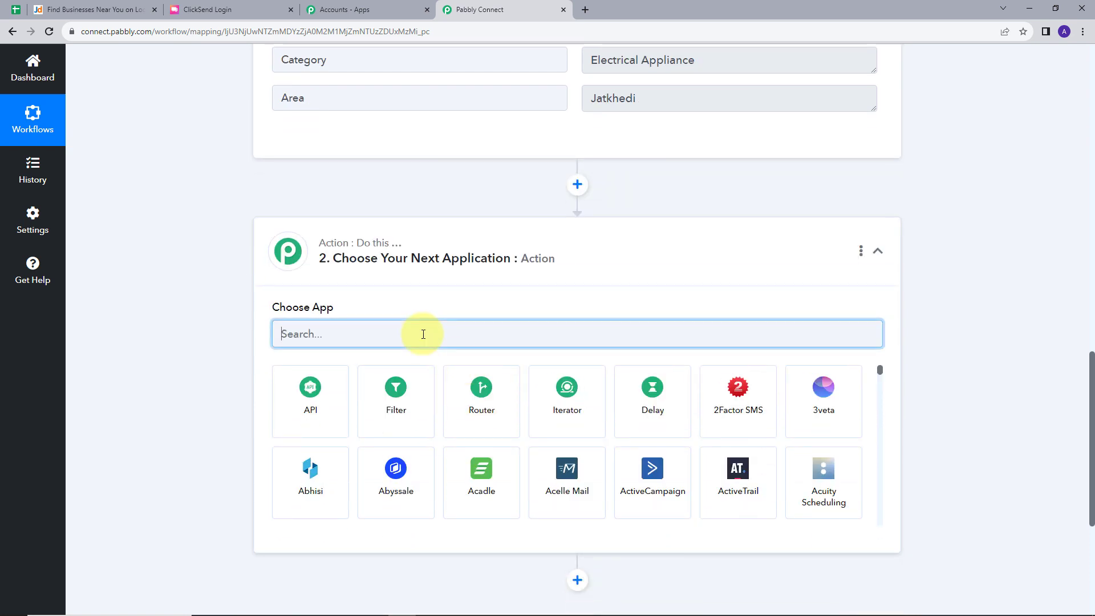
text(click)
click(399, 388)
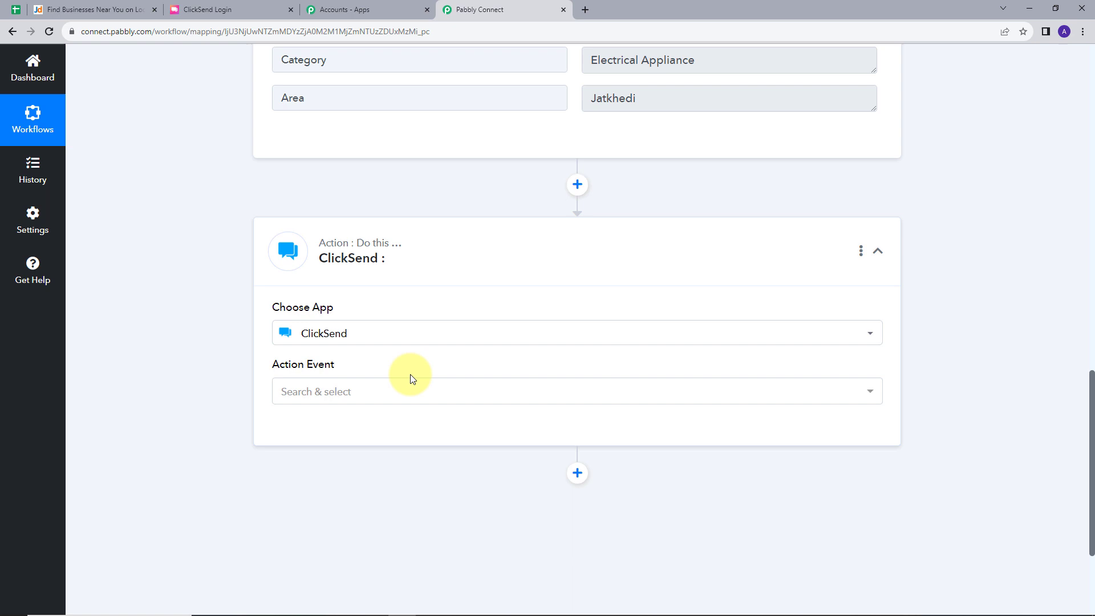
click(869, 392)
scroll(319, 359, down, 1)
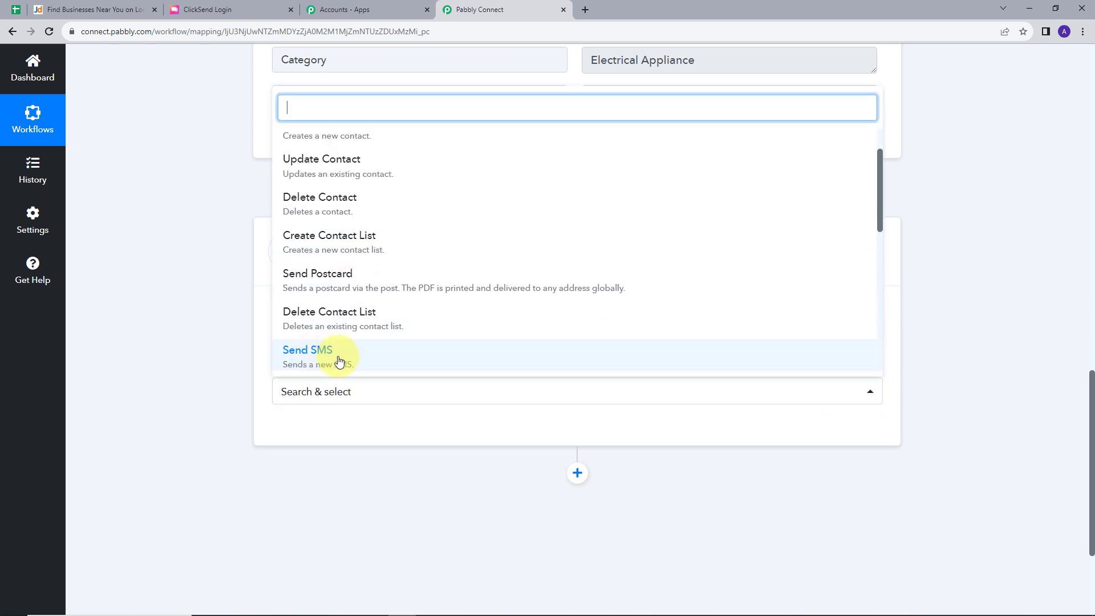
click(369, 361)
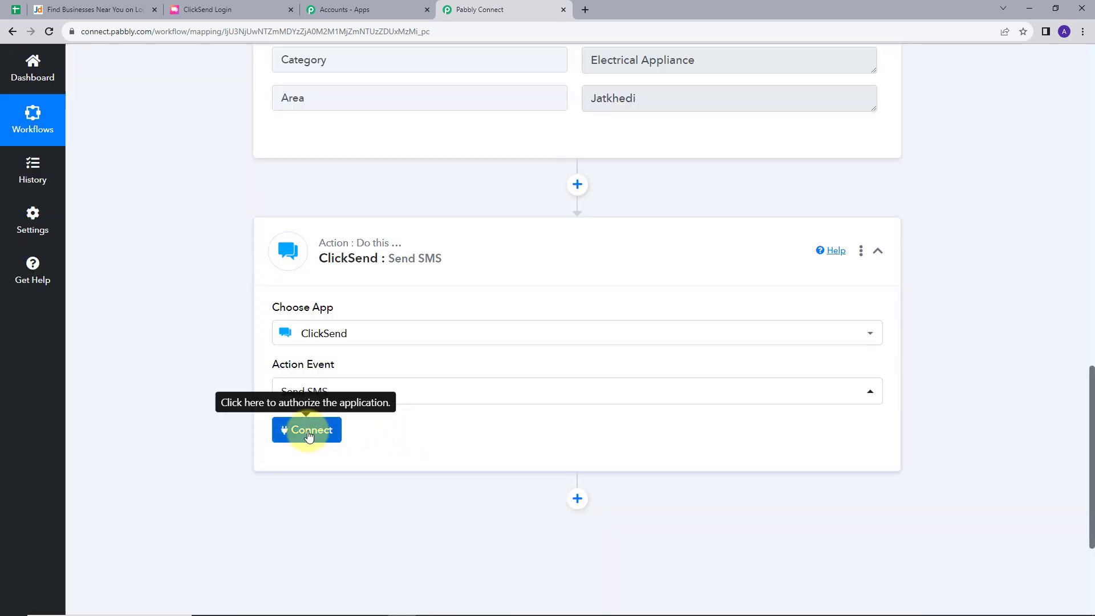
- Add a new ClickSend connection, then switch to the ClickSend dashboard tab
click(309, 436)
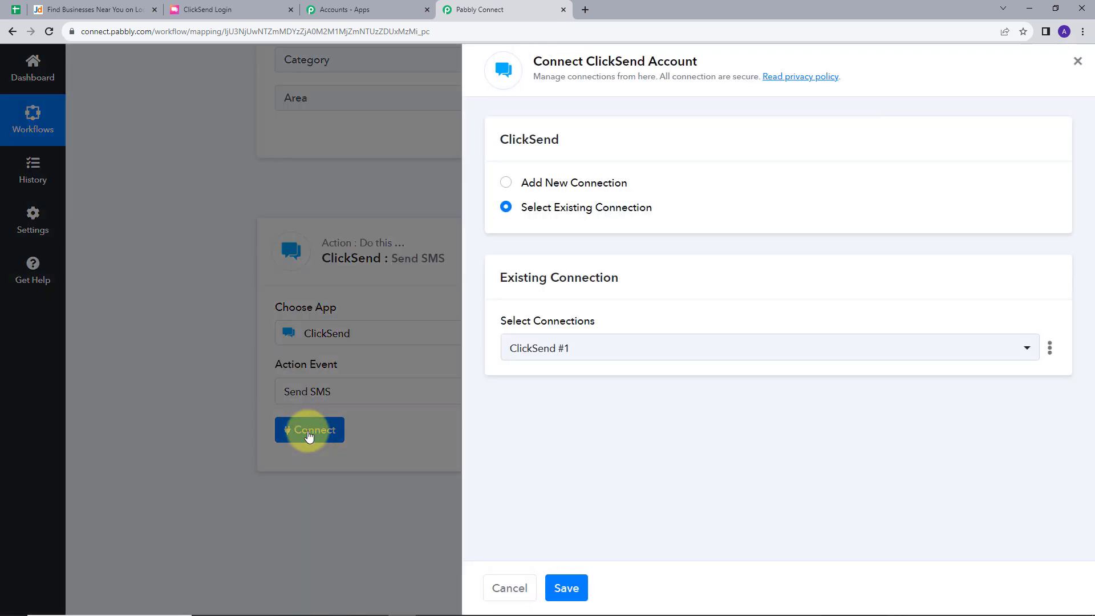
click(531, 183)
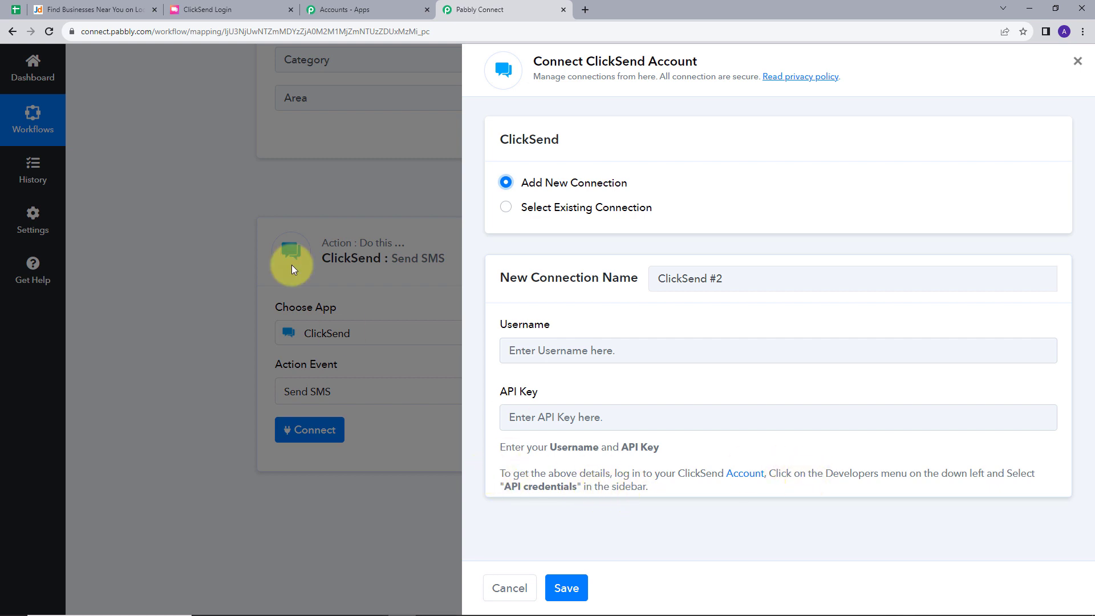
click(224, 8)
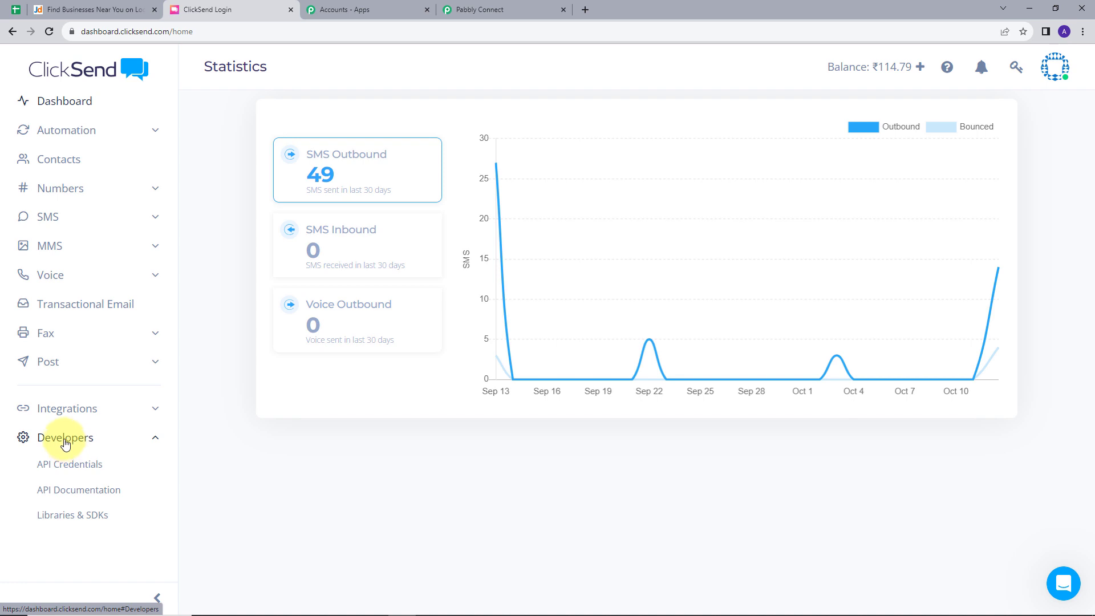
- Copy the ClickSend username from API Credentials into the connection's Username field
click(73, 468)
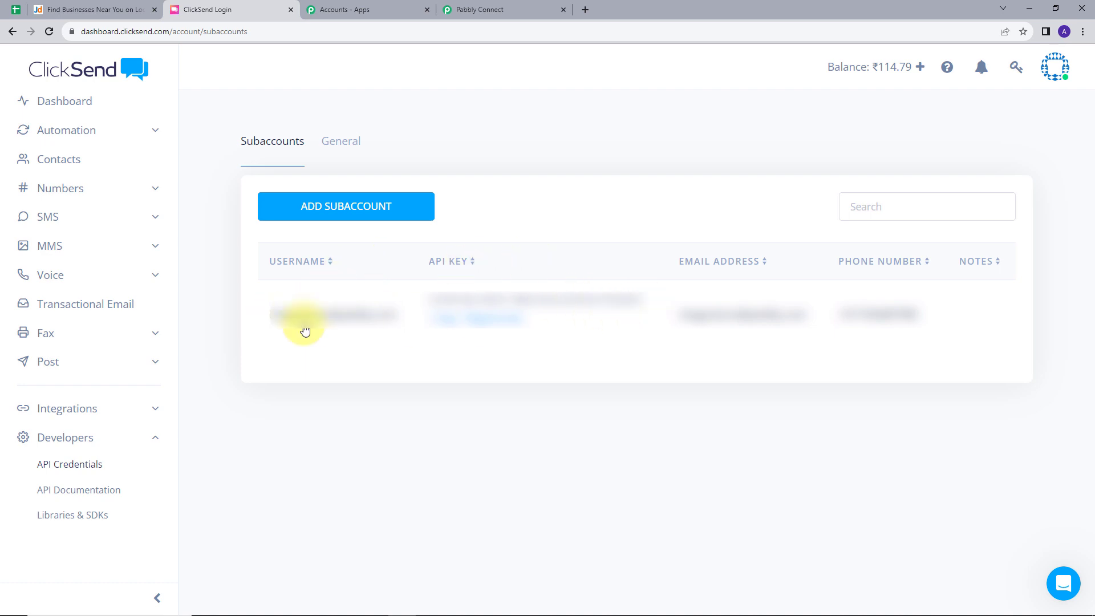
drag(268, 323, 362, 323)
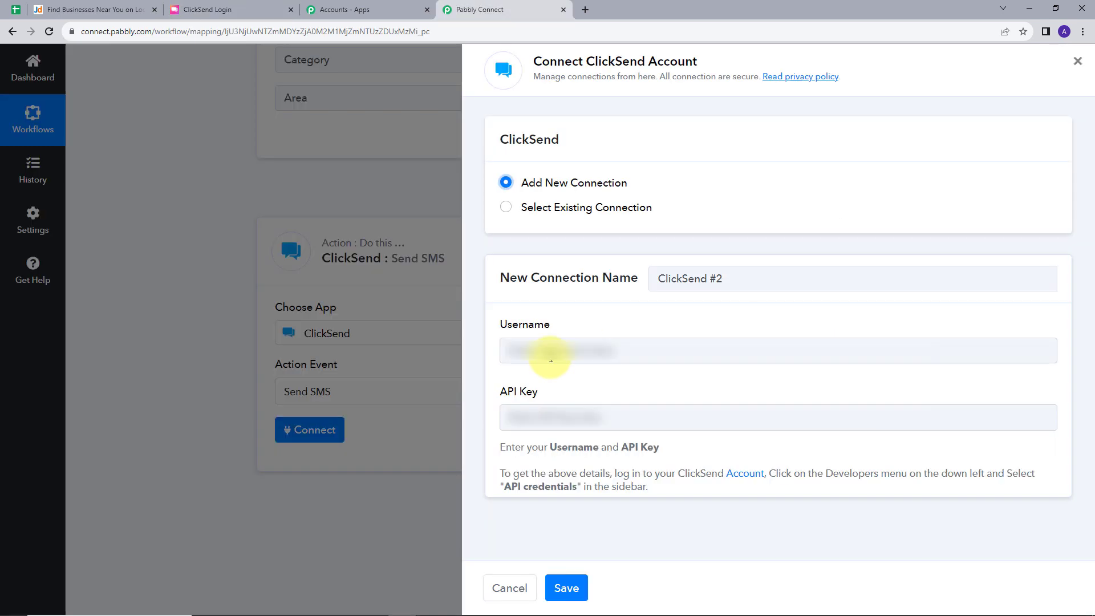
click(562, 351)
key(ctrl+v)
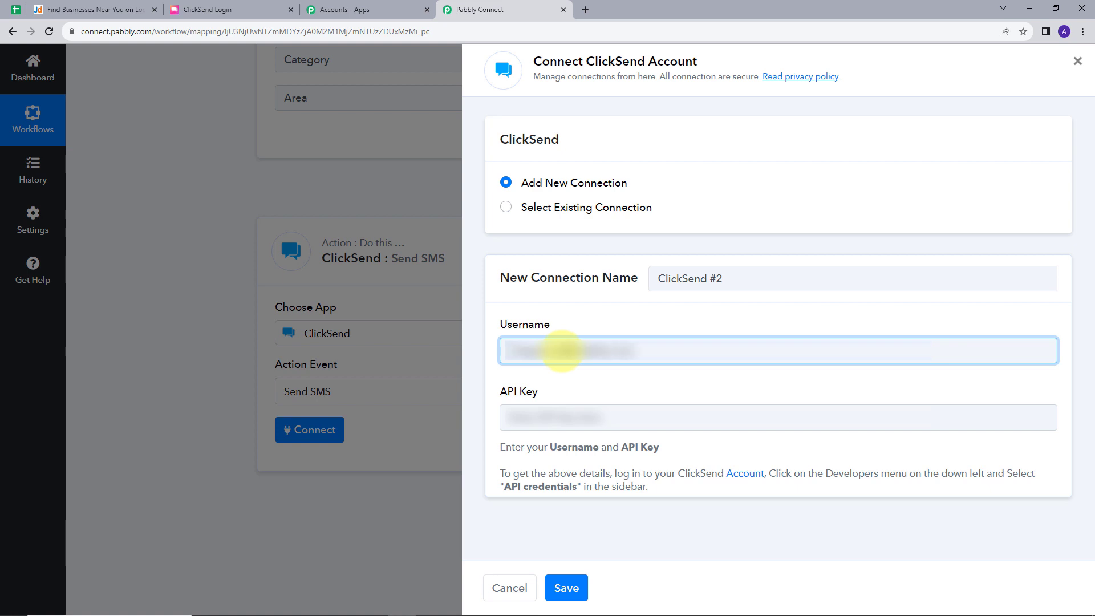
- Copy the ClickSend API key into the connection's API Key field
click(230, 6)
click(439, 316)
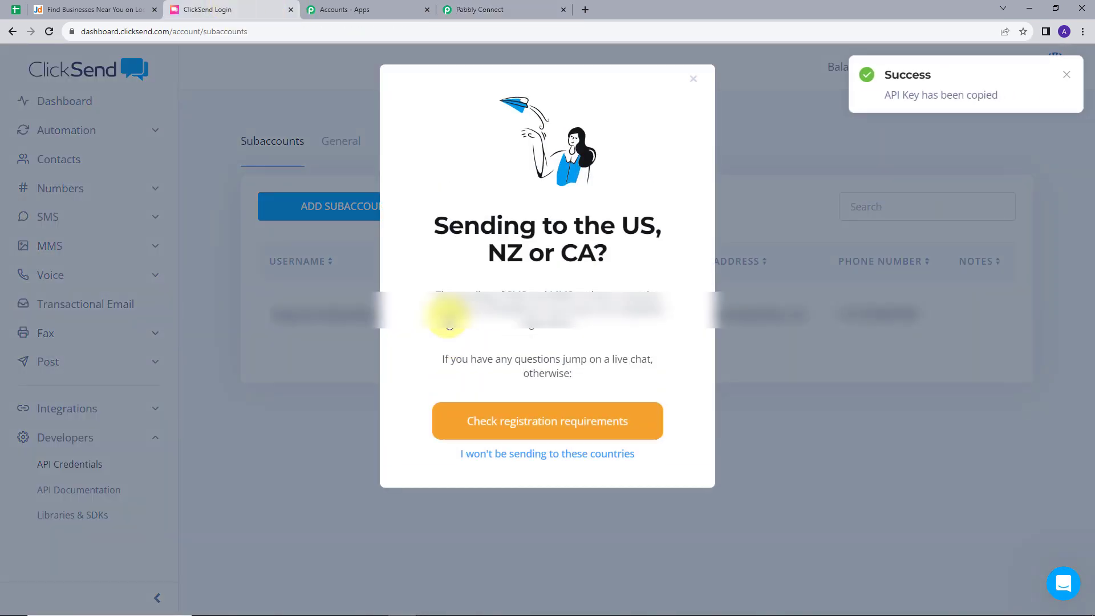
click(492, 6)
click(587, 418)
key(ctrl+v)
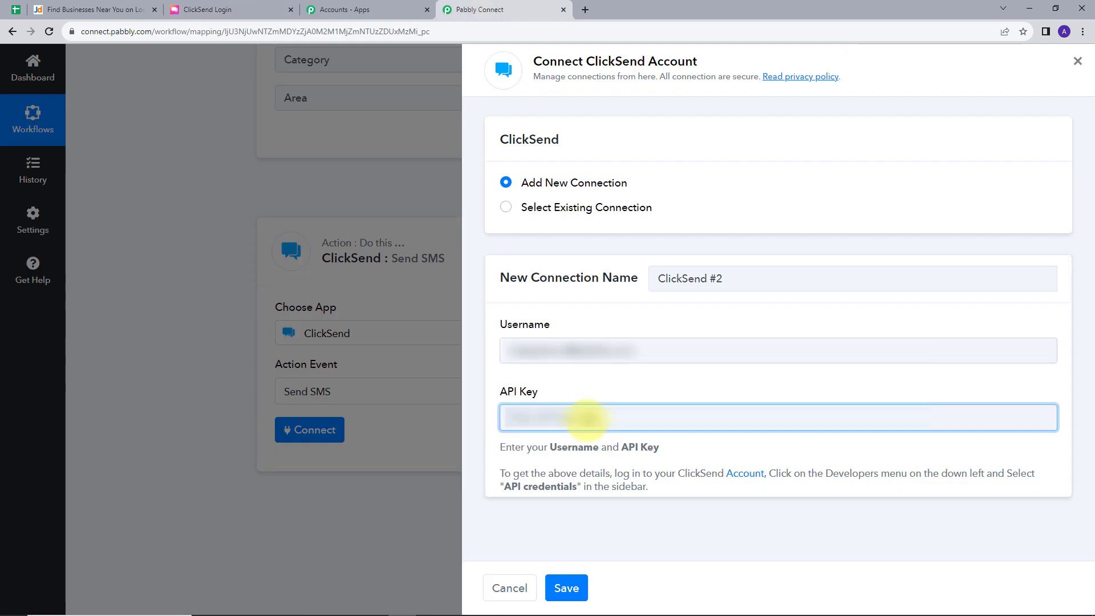
key(ctrl+v)
- Save the new ClickSend connection to reveal the Send SMS fields
click(567, 587)
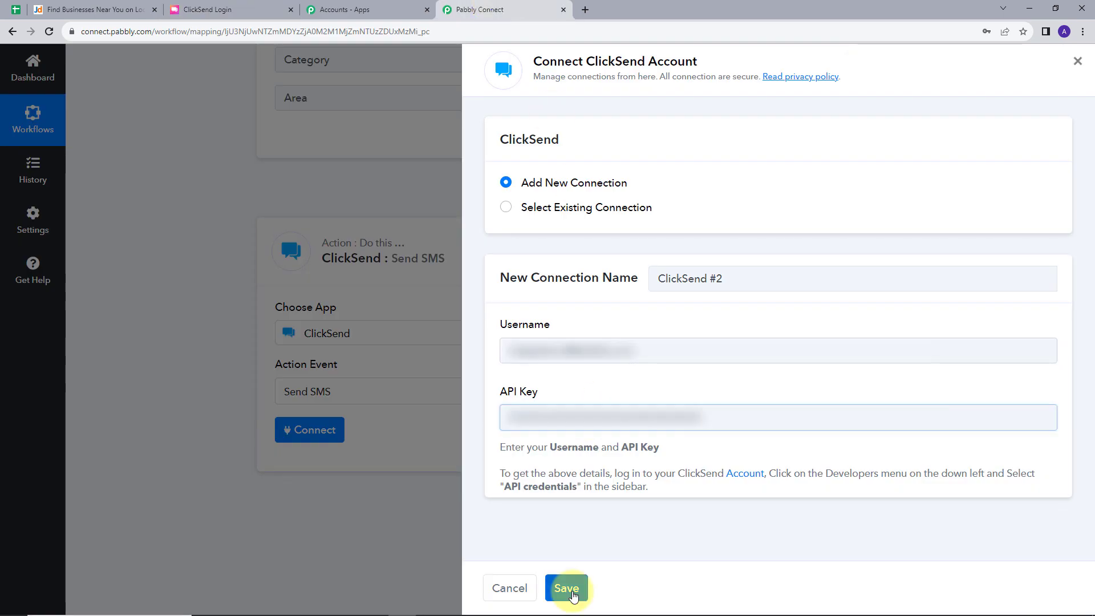
scroll(547, 362, down, 3)
scroll(506, 313, down, 5)
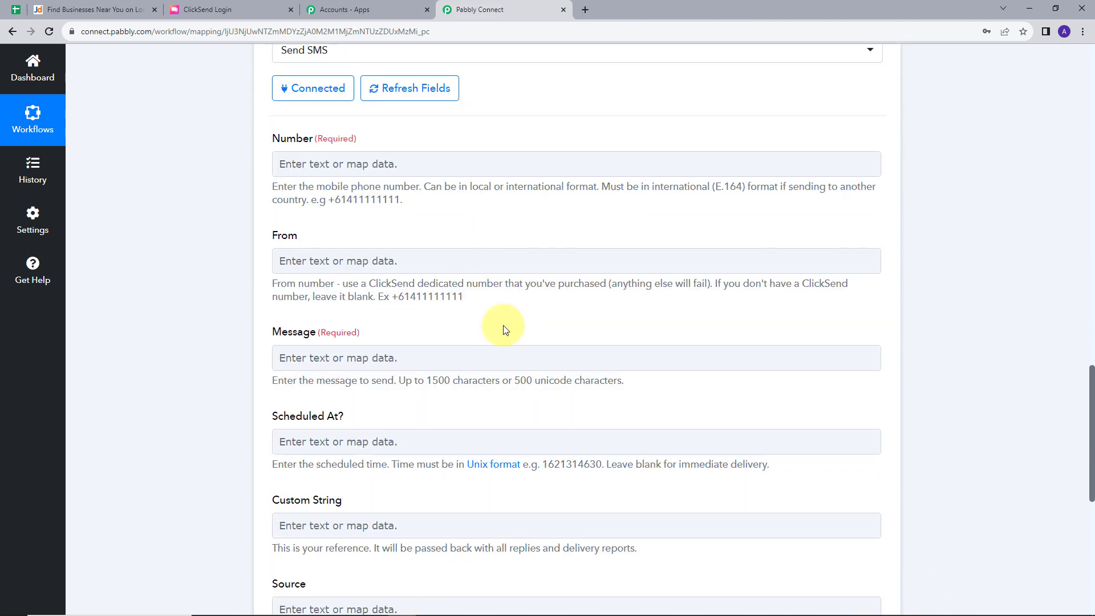
scroll(446, 258, up, 4)
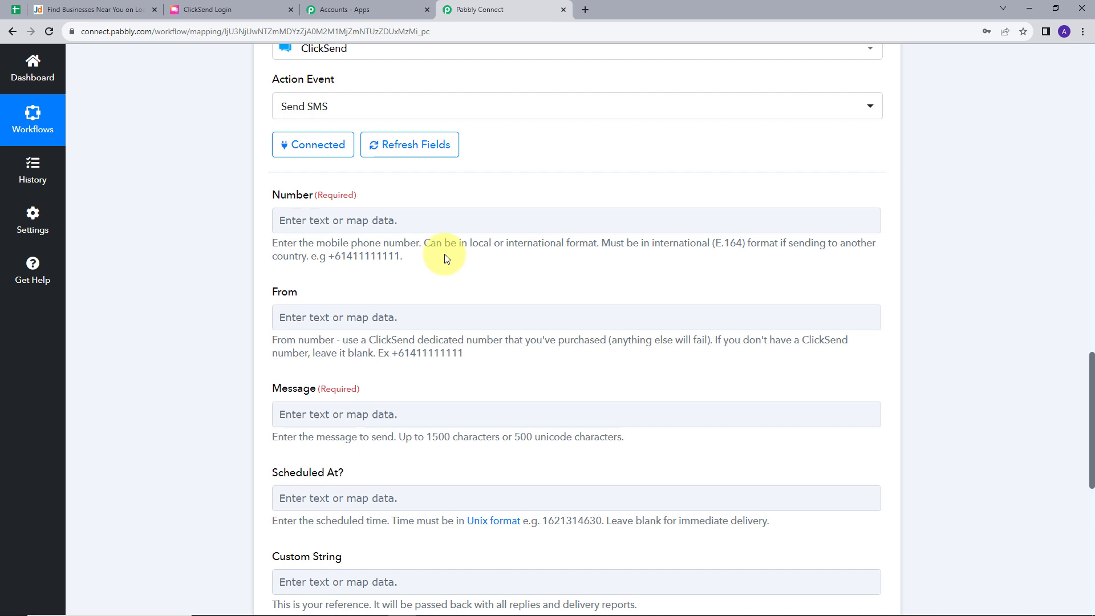
- Map the SMS Number field to the Justdial lead's Mobilenumber
click(446, 225)
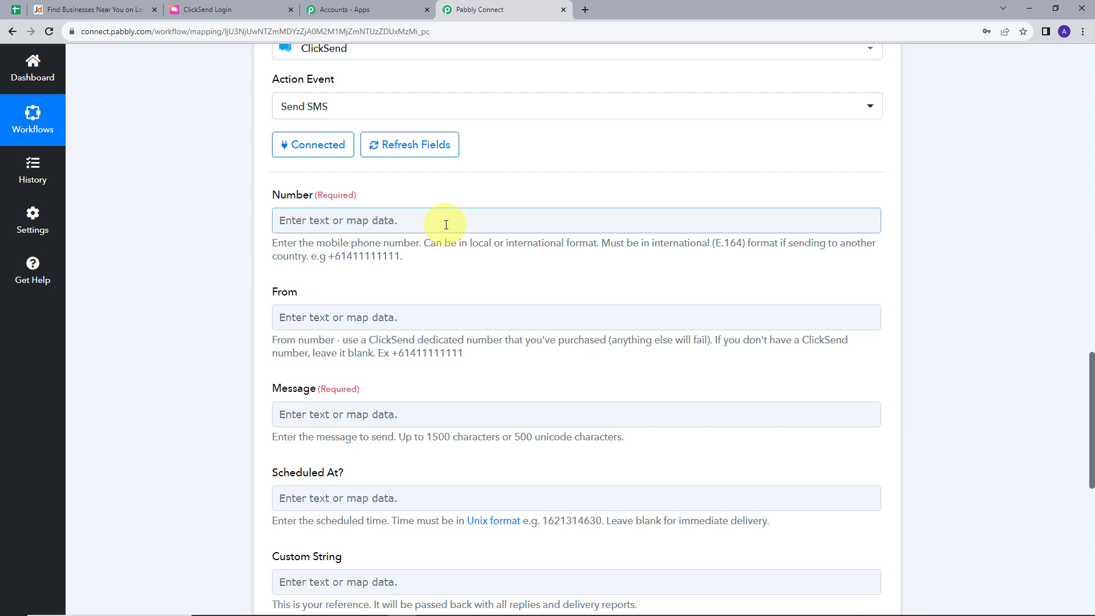
click(445, 223)
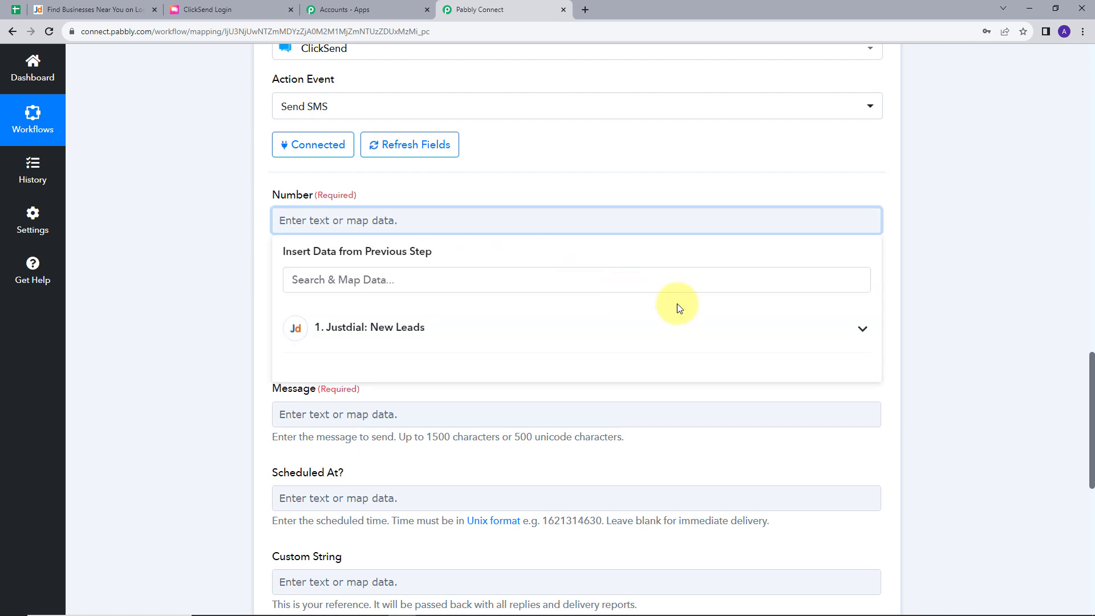
click(863, 333)
scroll(619, 282, down, 1)
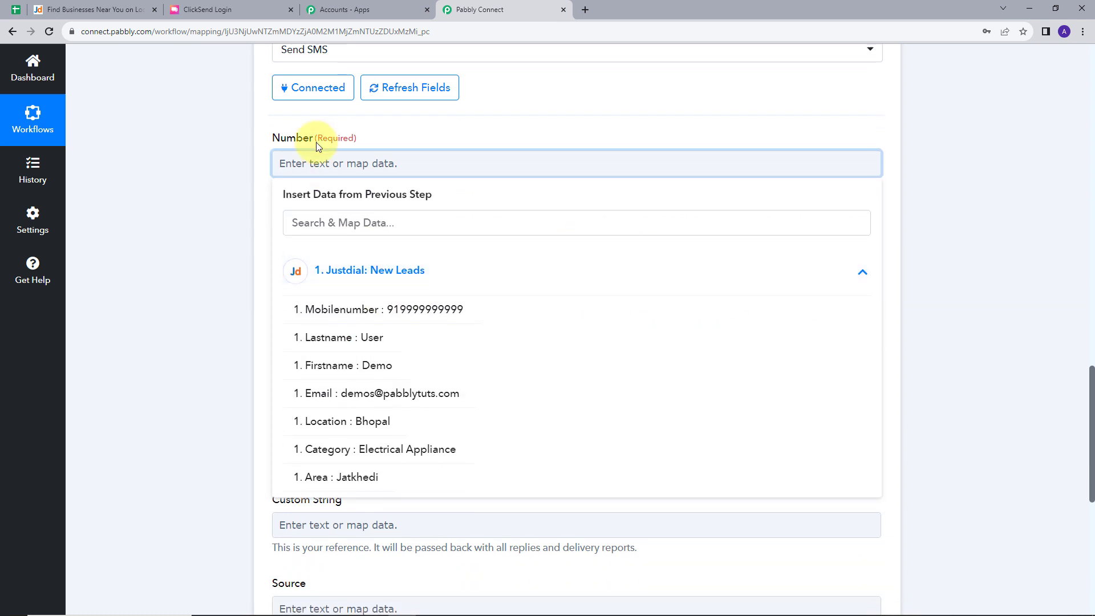
click(412, 314)
scroll(304, 253, down, 2)
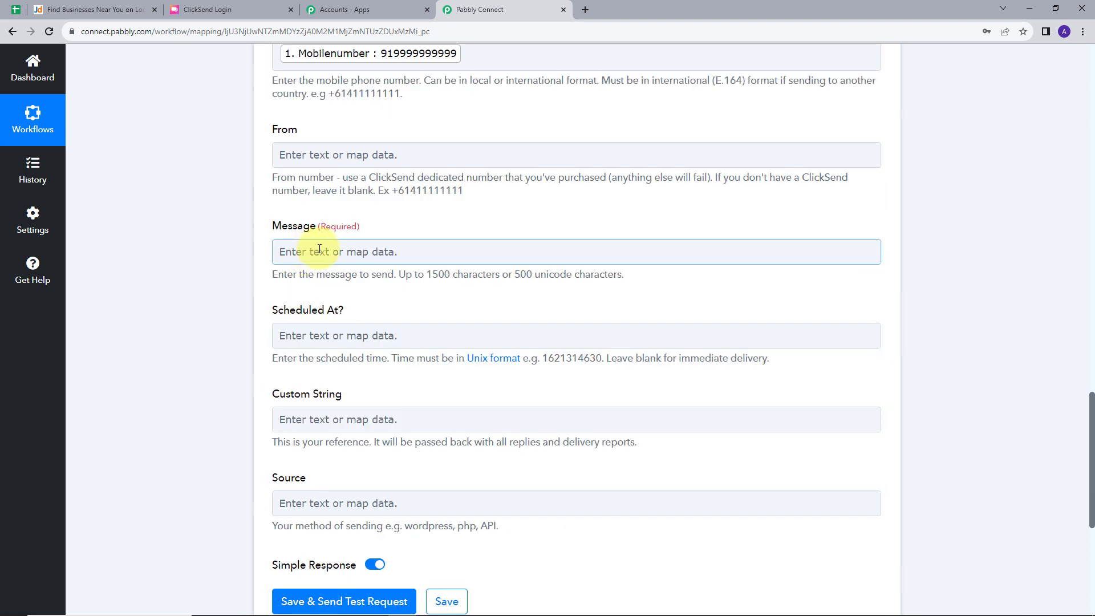
- Paste the greeting into Message and insert Justdial Firstname and Lastname after Hello
click(313, 253)
key(ctrl+v)
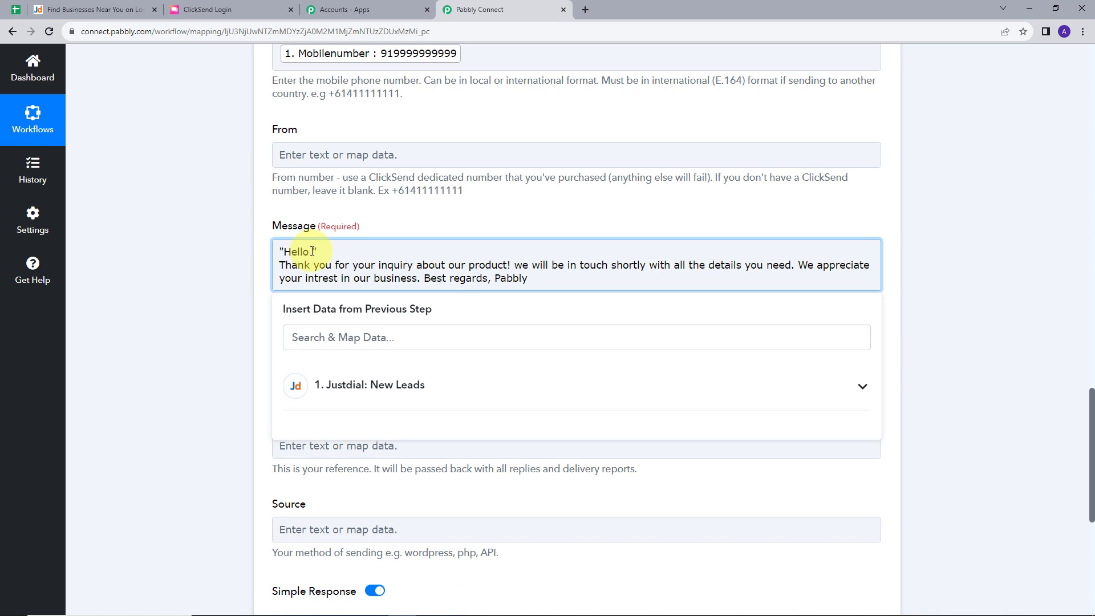
click(528, 379)
scroll(422, 416, down, 1)
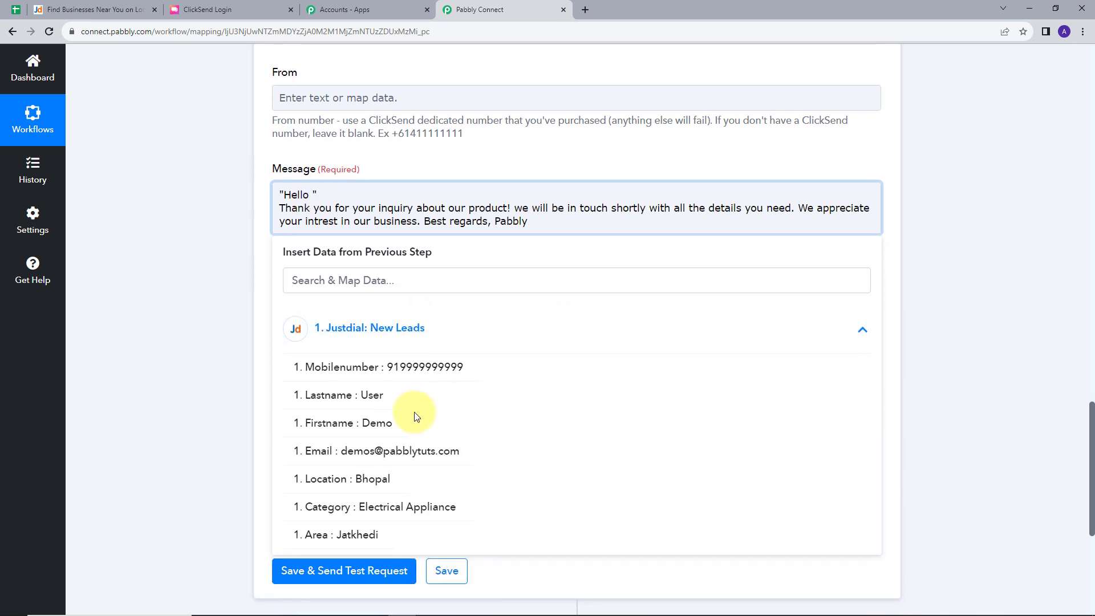
click(397, 420)
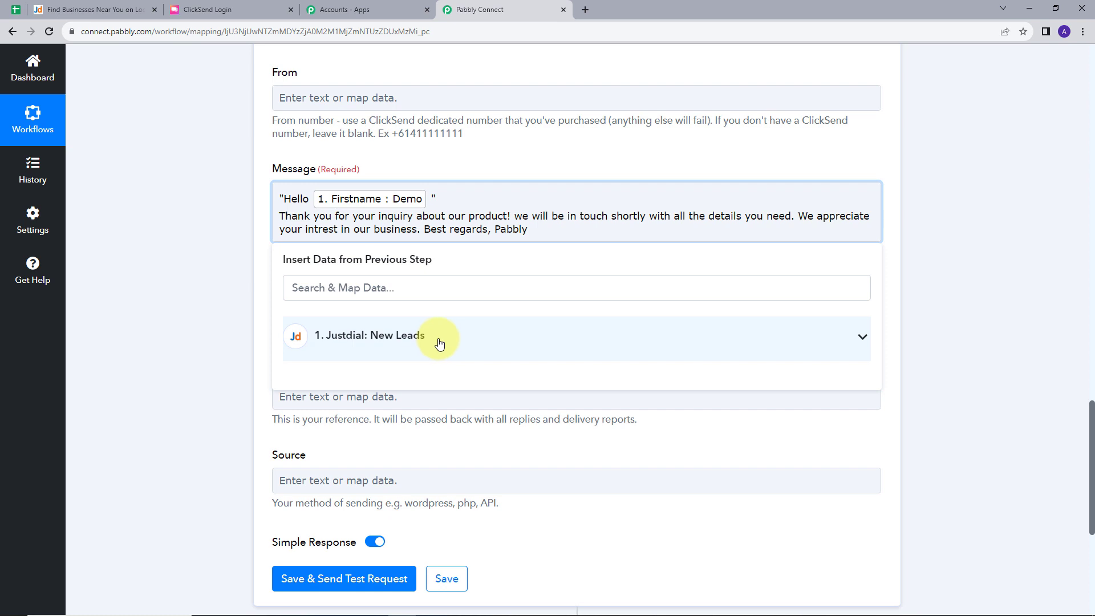
click(606, 347)
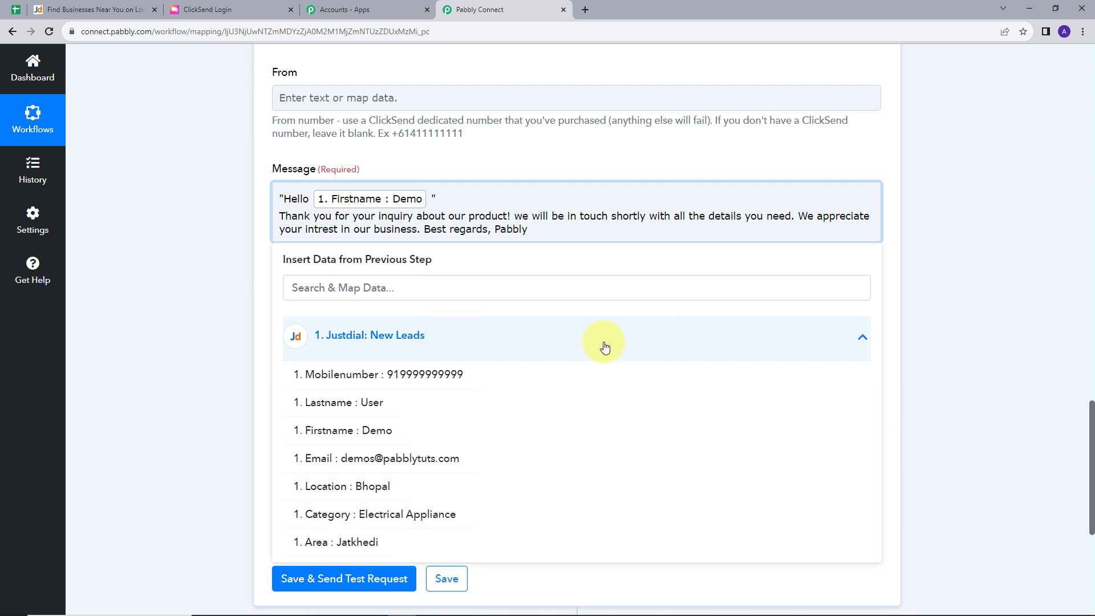
click(351, 405)
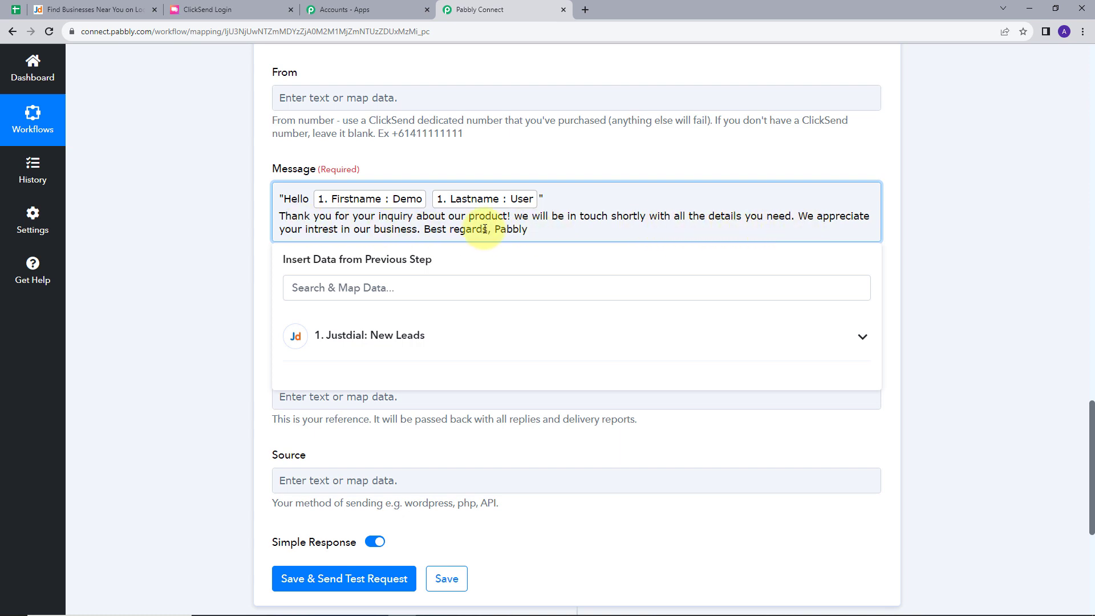
- Move 'Best regards, Pabbly' onto its own line in the message
click(421, 229)
key(Return)
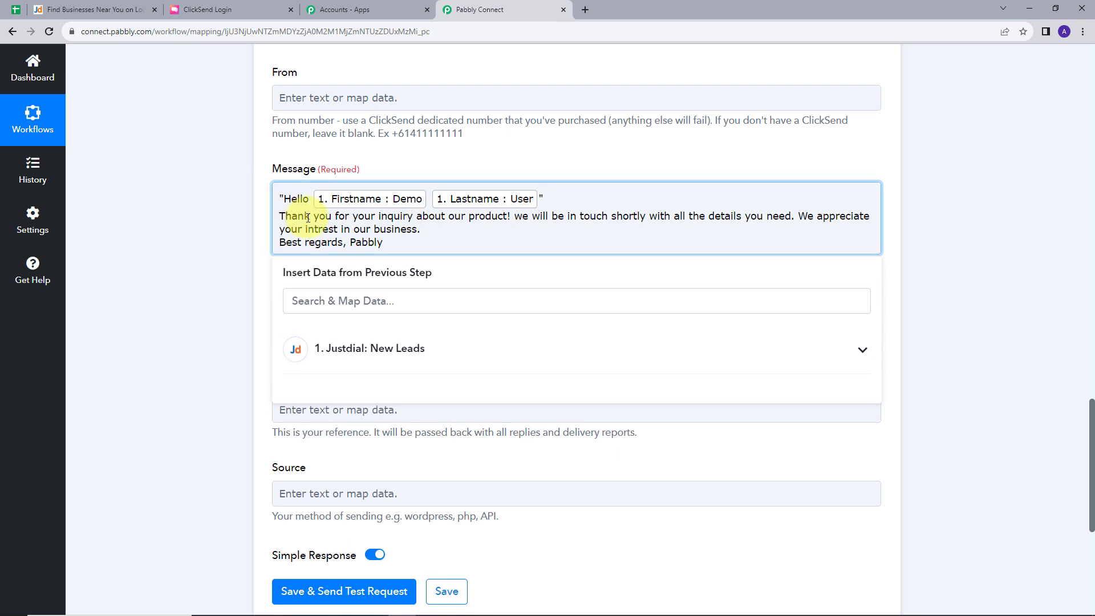
click(558, 156)
scroll(304, 180, down, 2)
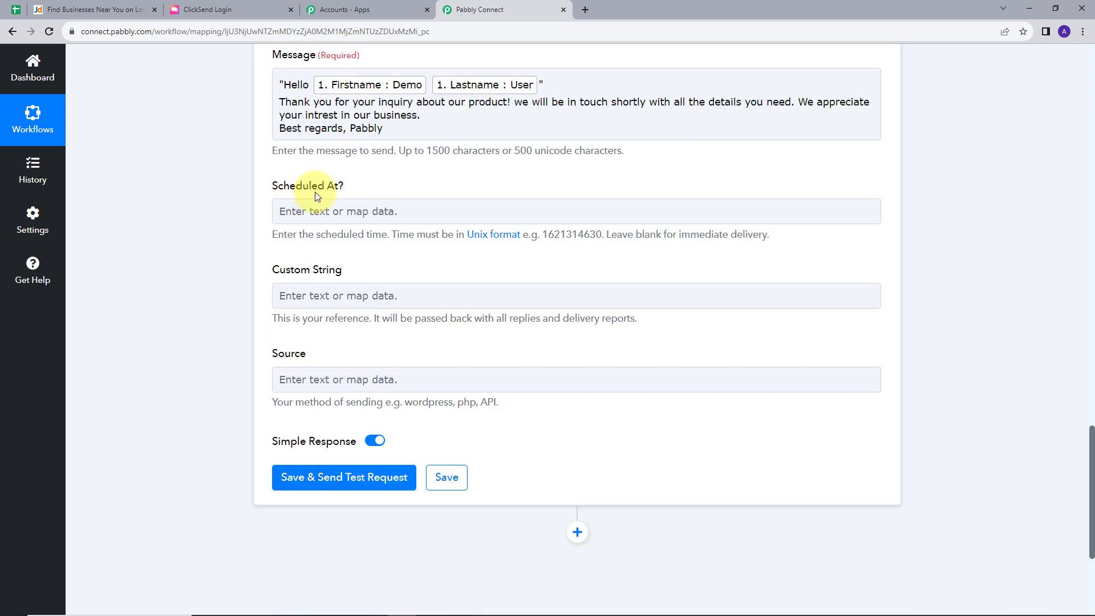
- Save the ClickSend action and send a test SMS request
click(316, 212)
click(289, 244)
scroll(386, 171, down, 1)
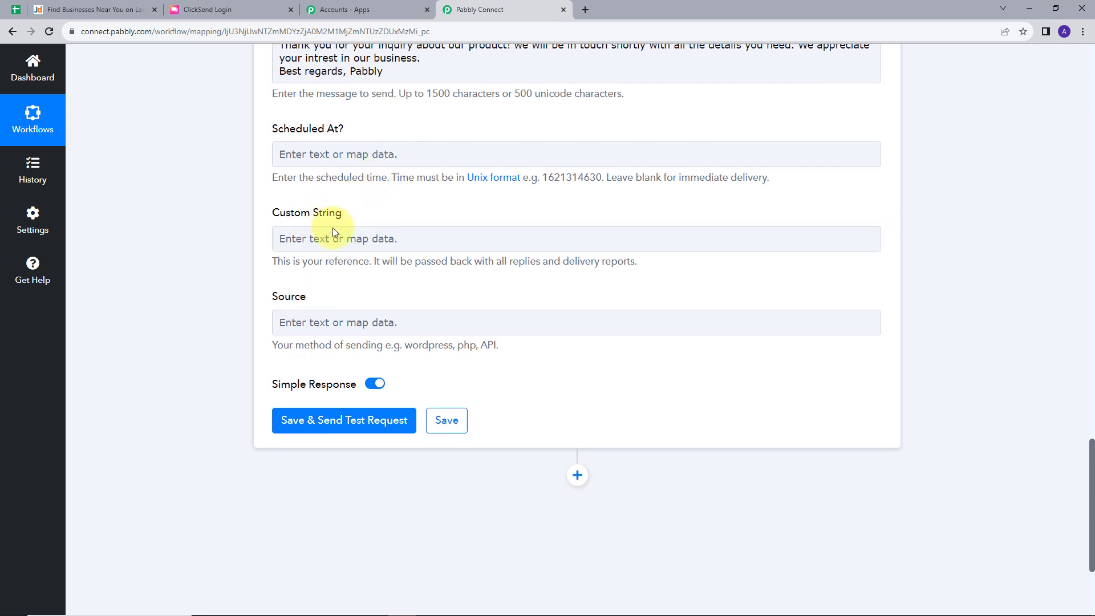
scroll(377, 291, down, 1)
scroll(375, 291, down, 1)
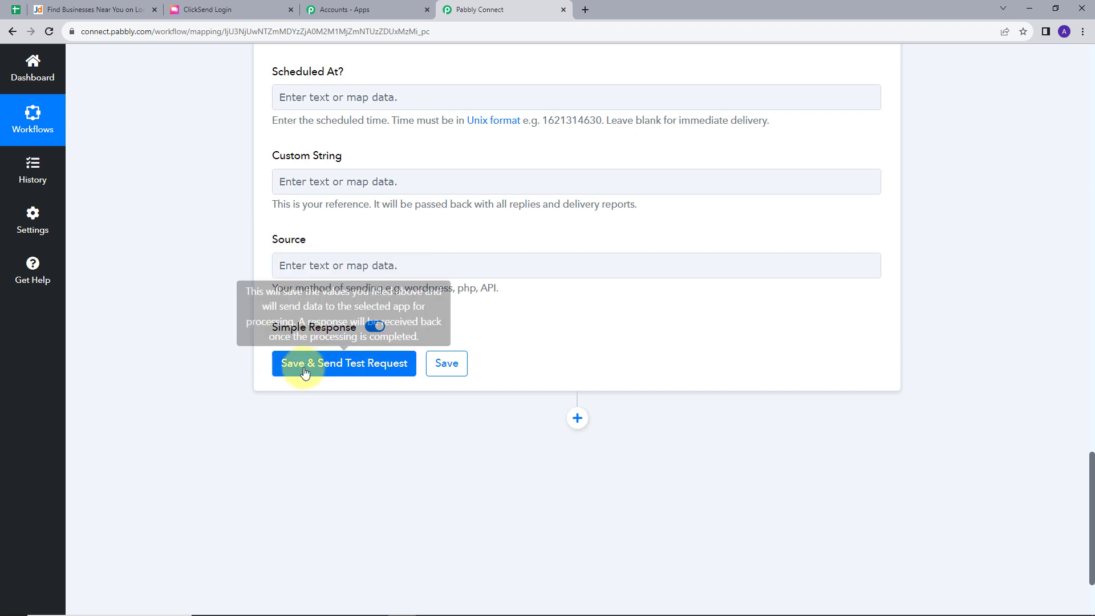
click(357, 369)
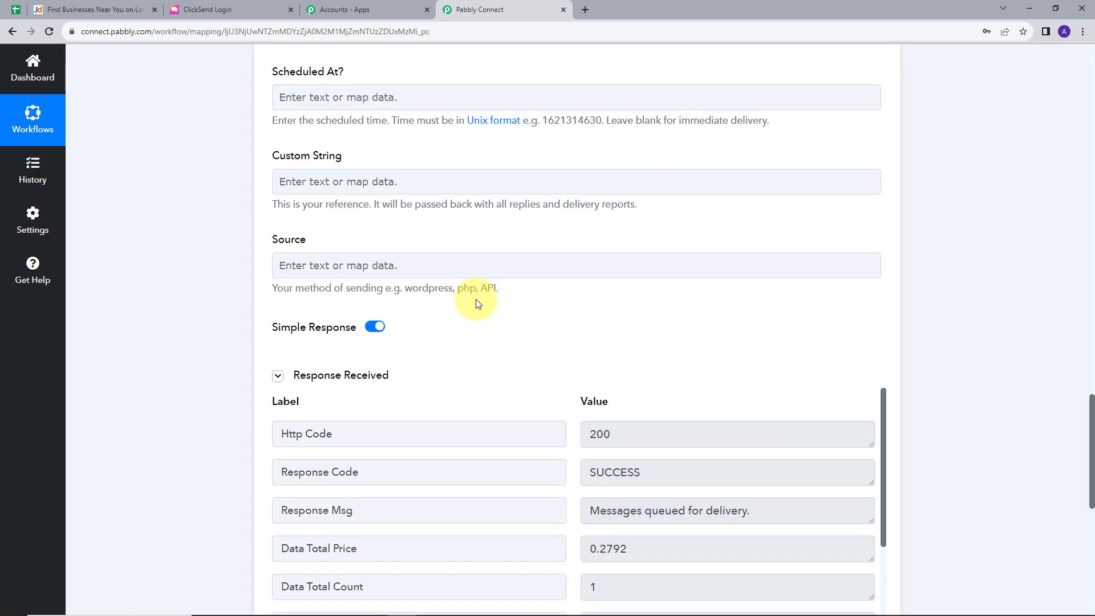
- Review the test response: SUCCESS code and the personalised message body
scroll(478, 303, down, 2)
drag(585, 358, 657, 363)
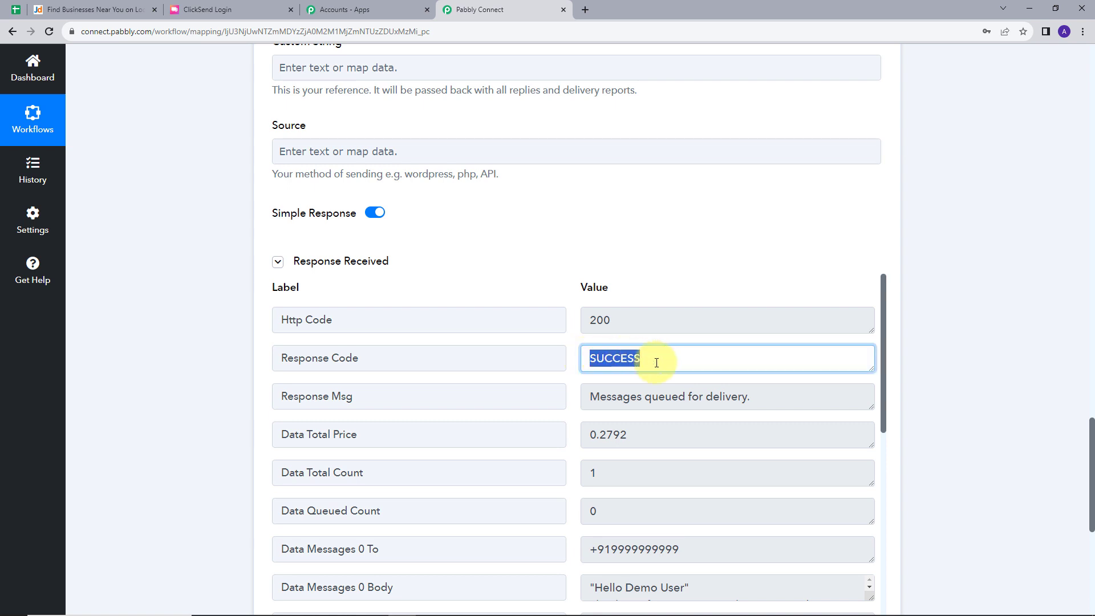
scroll(652, 316, down, 1)
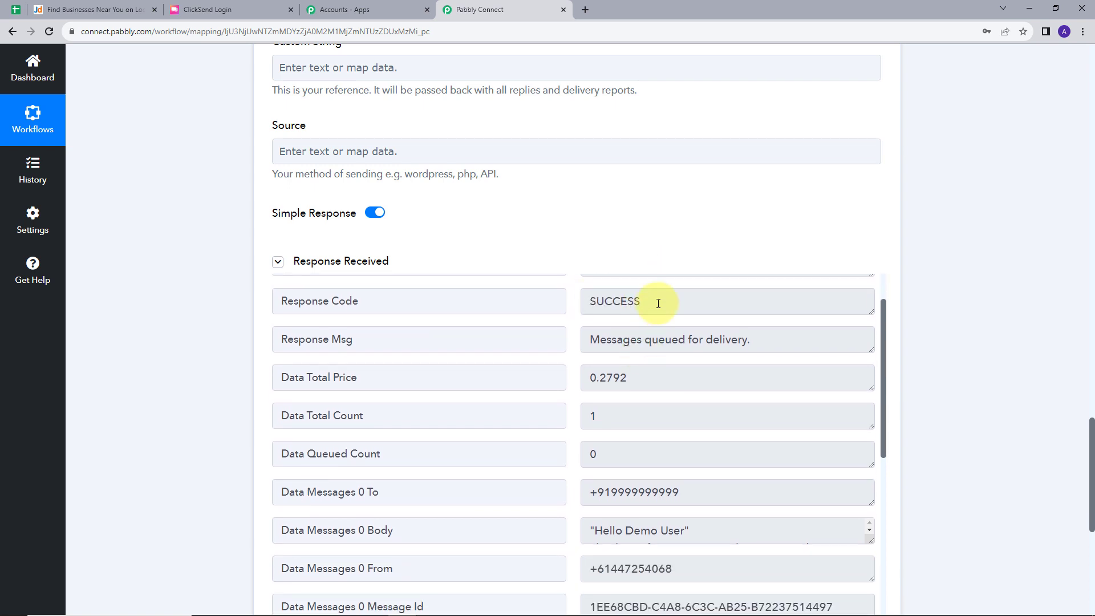
scroll(881, 391, down, 4)
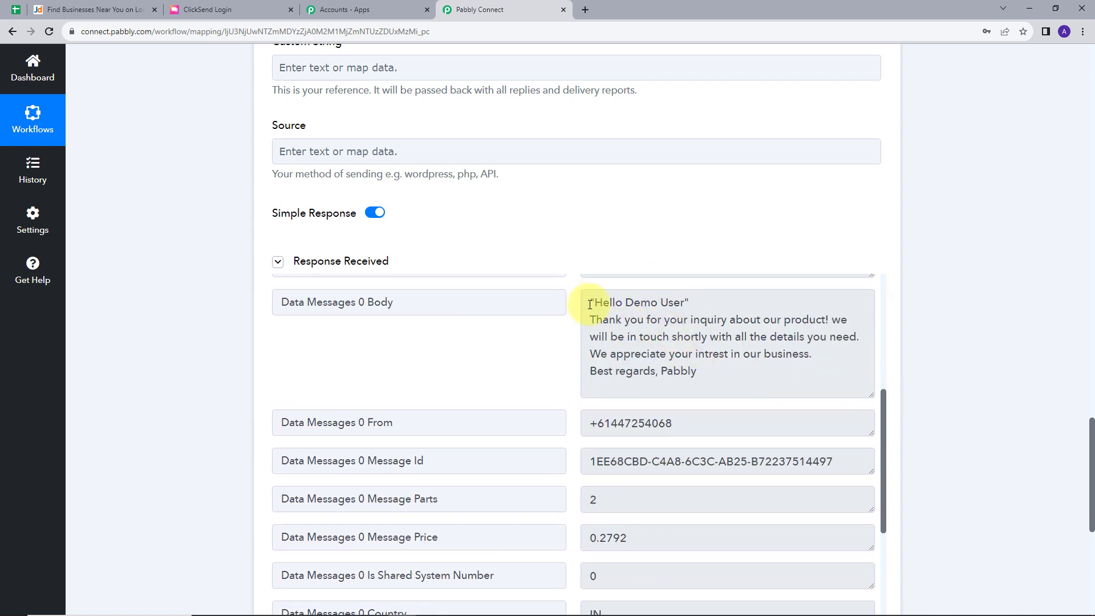
drag(590, 304, 766, 400)
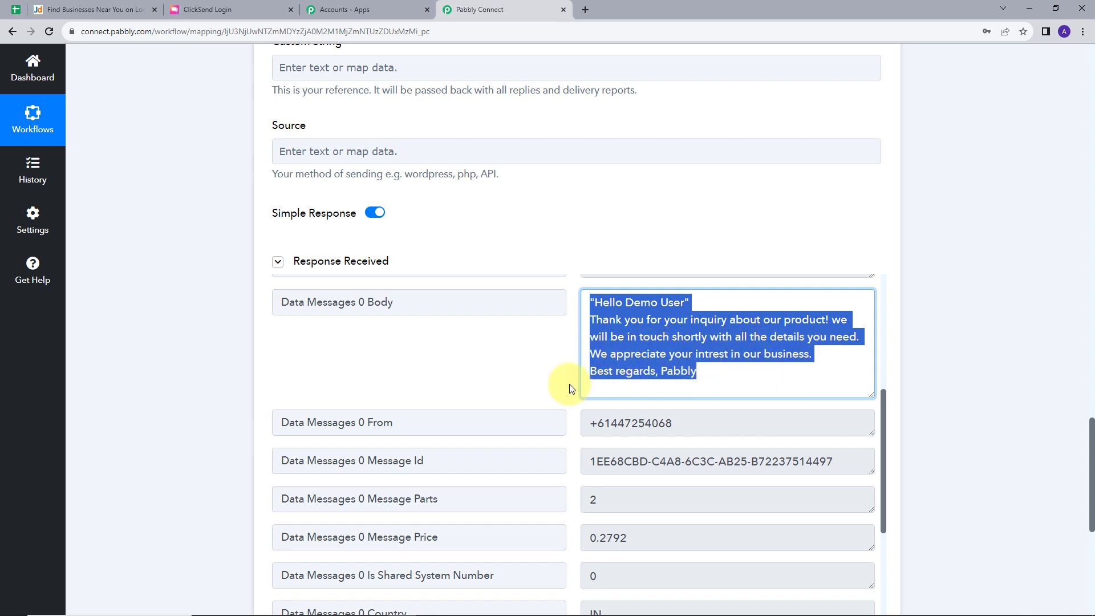
click(656, 335)
scroll(641, 325, up, 5)
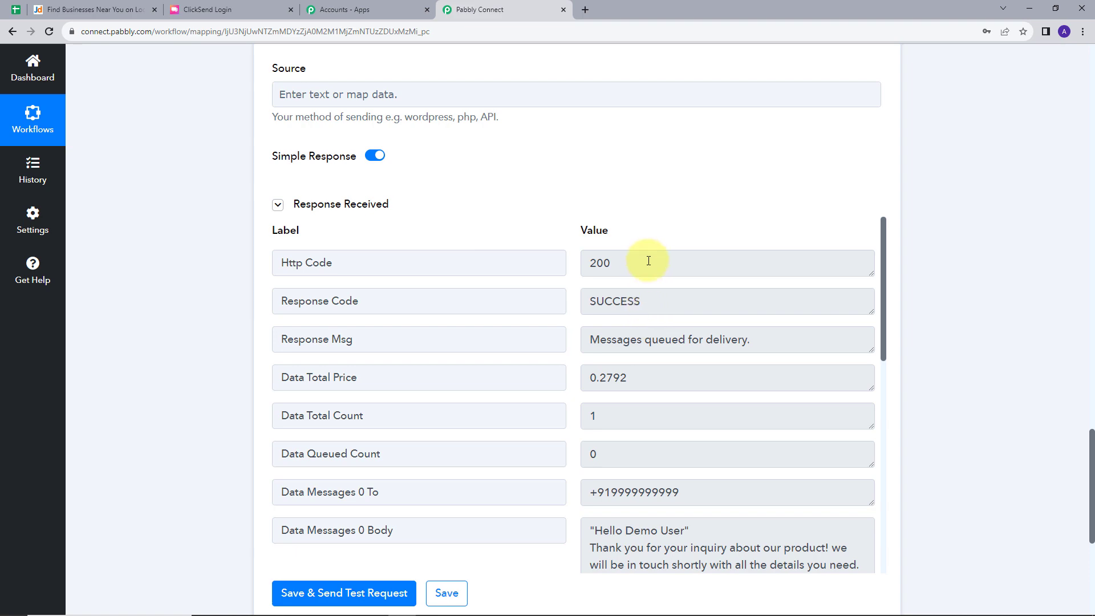
scroll(677, 195, up, 3)
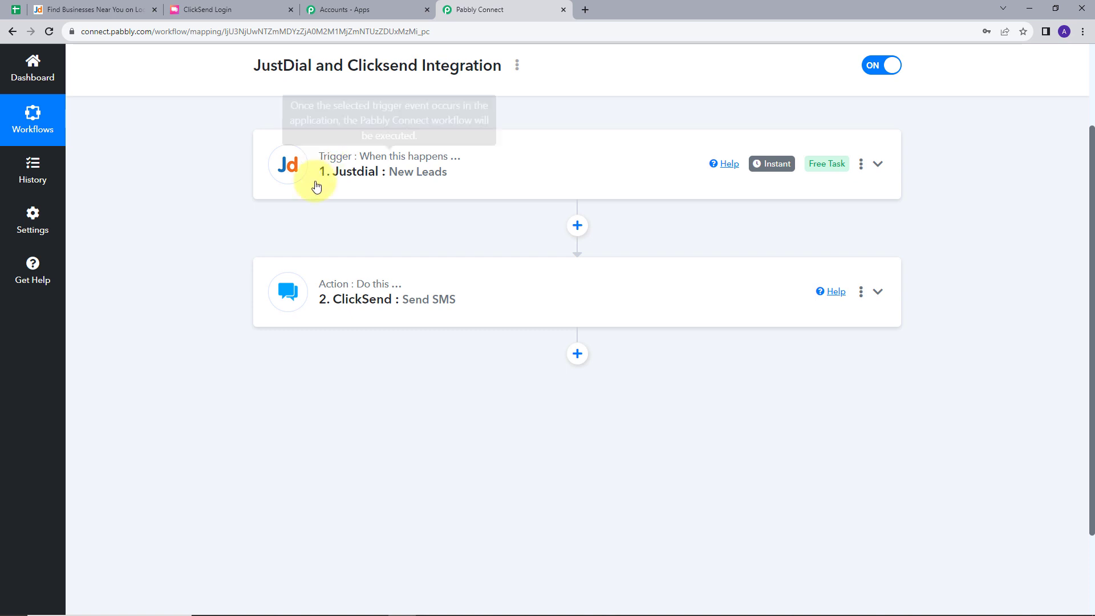
scroll(314, 189, down, 2)
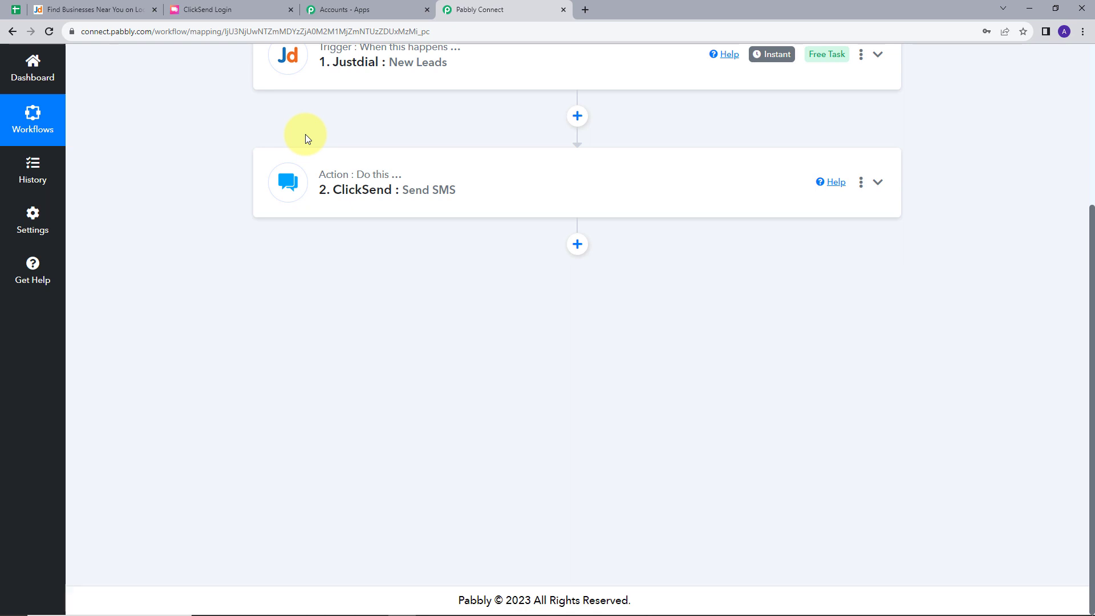
scroll(216, 223, up, 2)
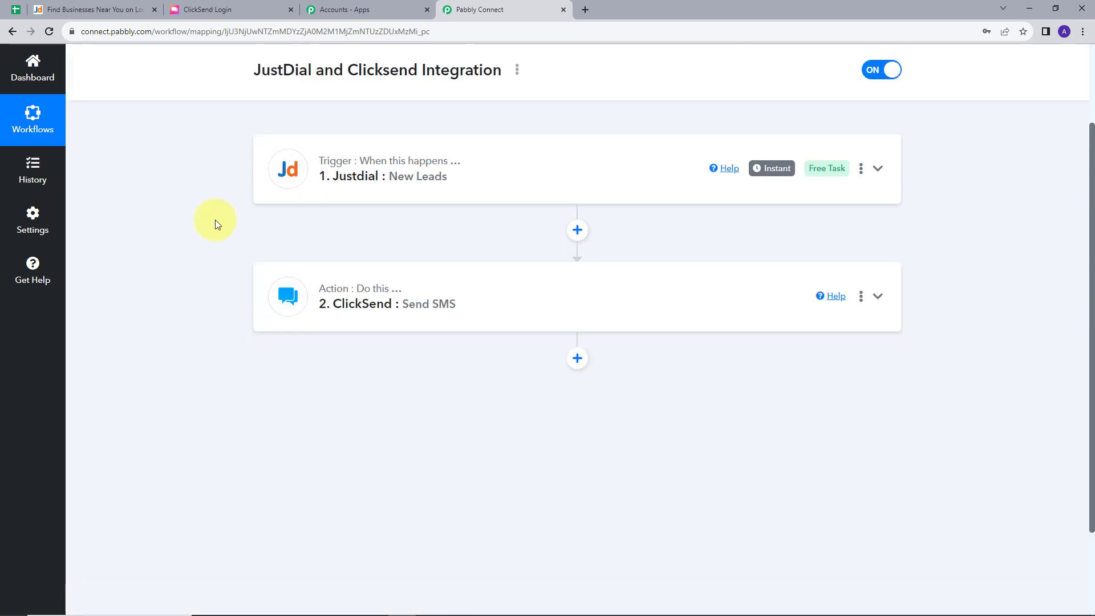